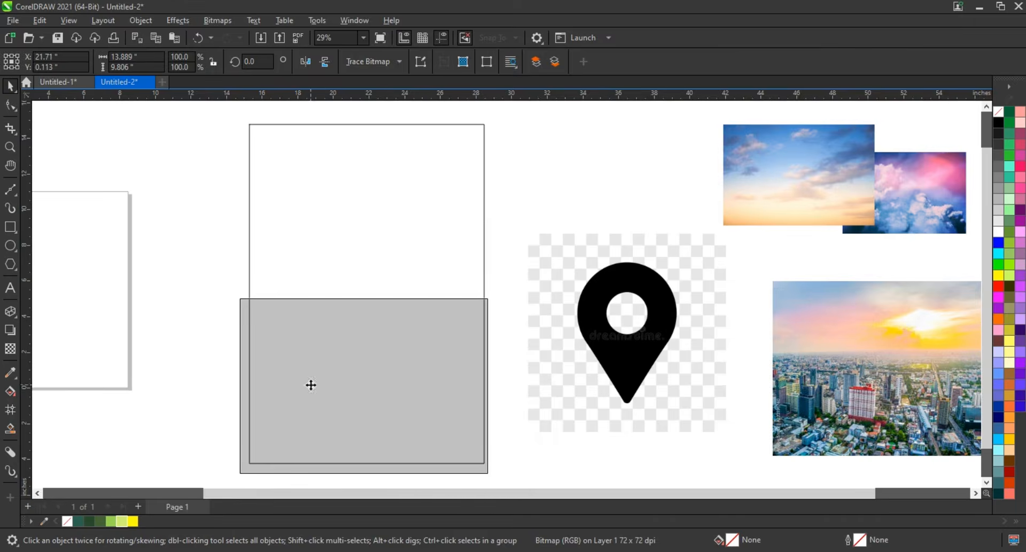
# Step: Move the location pin image aside and enlarge the city photo to about 15.7 by 10.5 inches over the frame's lower part
pyautogui.moveTo(595, 337); pyautogui.dragTo(839, 347)
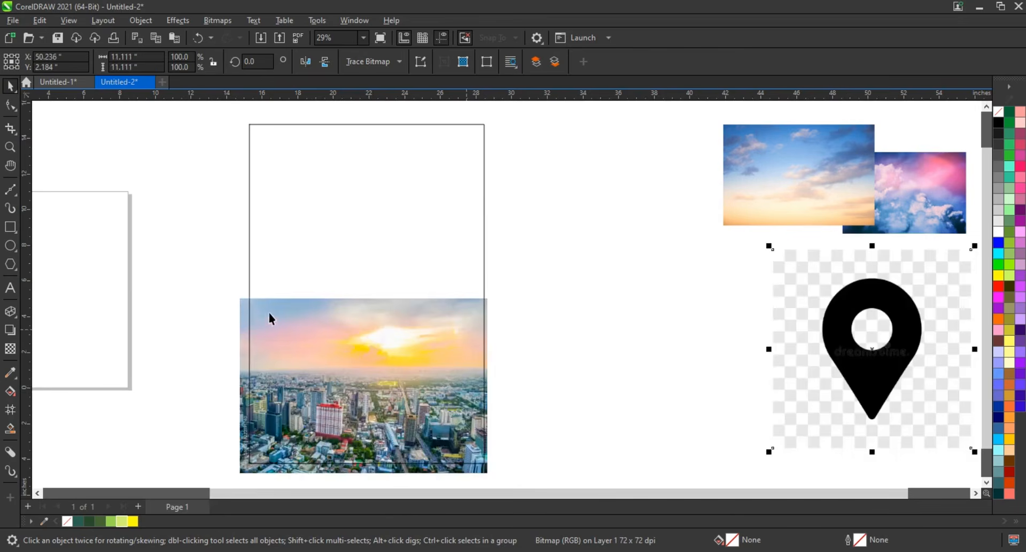
pyautogui.click(243, 309)
pyautogui.moveTo(492, 294); pyautogui.dragTo(502, 288)
pyautogui.moveTo(366, 289); pyautogui.dragTo(372, 234)
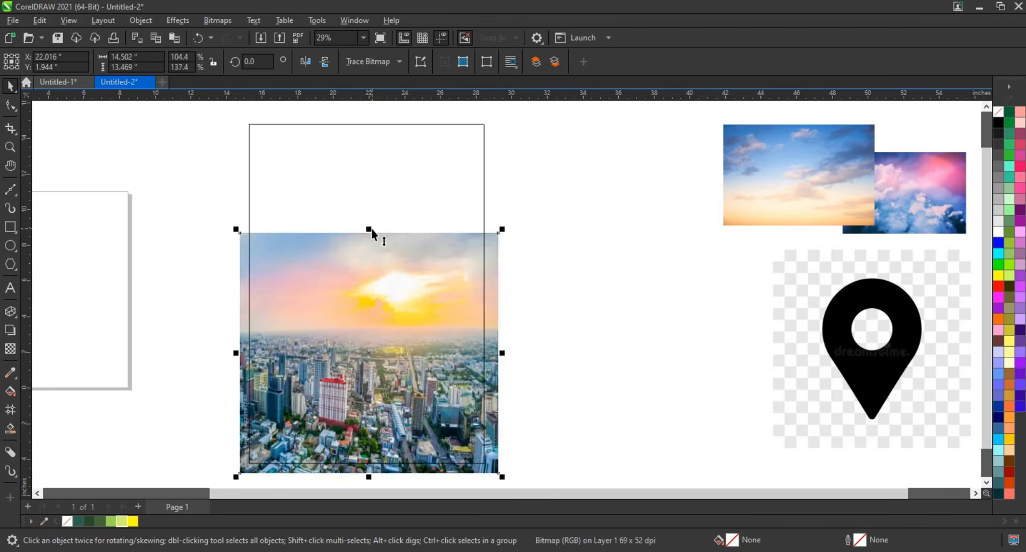
pyautogui.hotkey('ctrl', 'z')
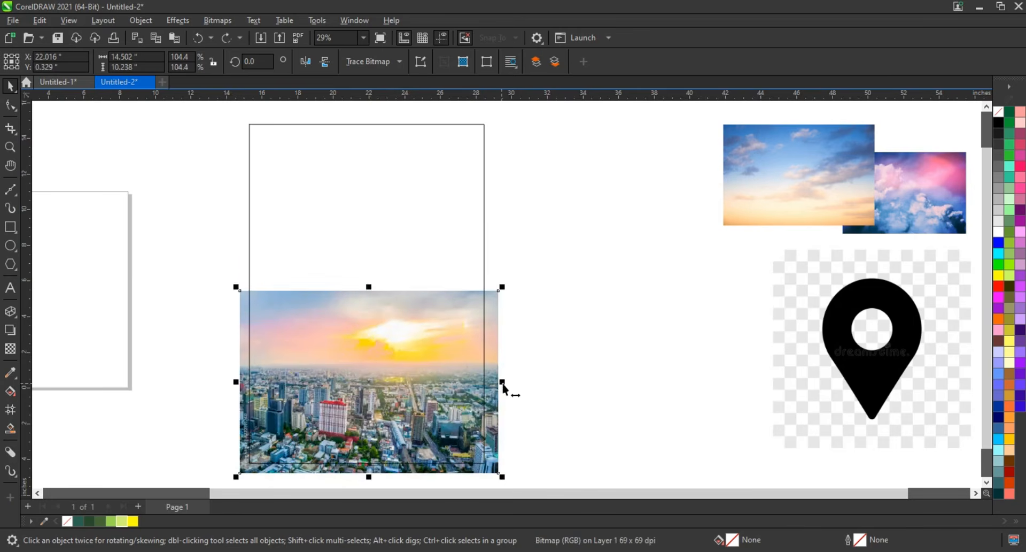
pyautogui.moveTo(502, 382); pyautogui.dragTo(506, 308)
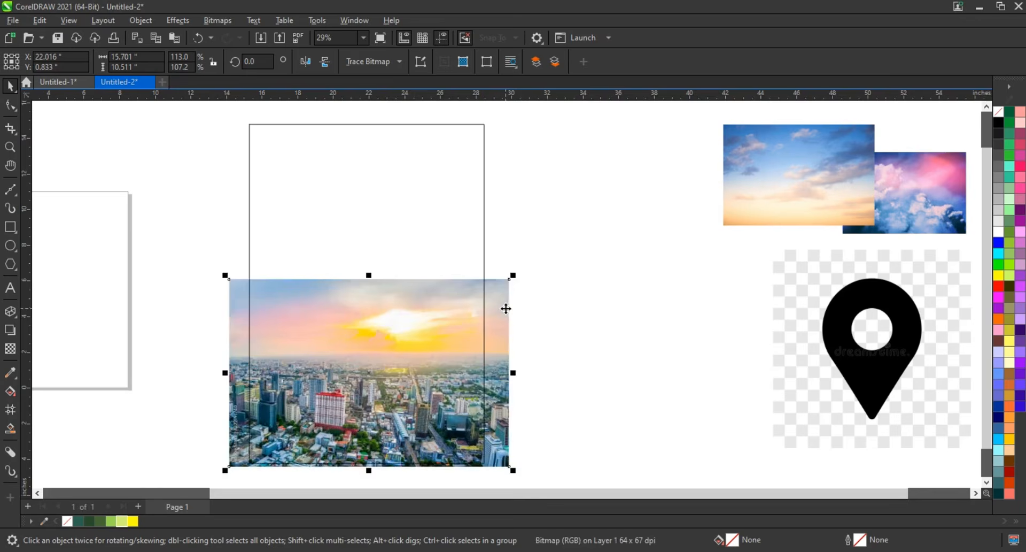
# Step: PowerClip the city photo inside the tall rectangular frame
pyautogui.rightClick(506, 309)
pyautogui.click(546, 353)
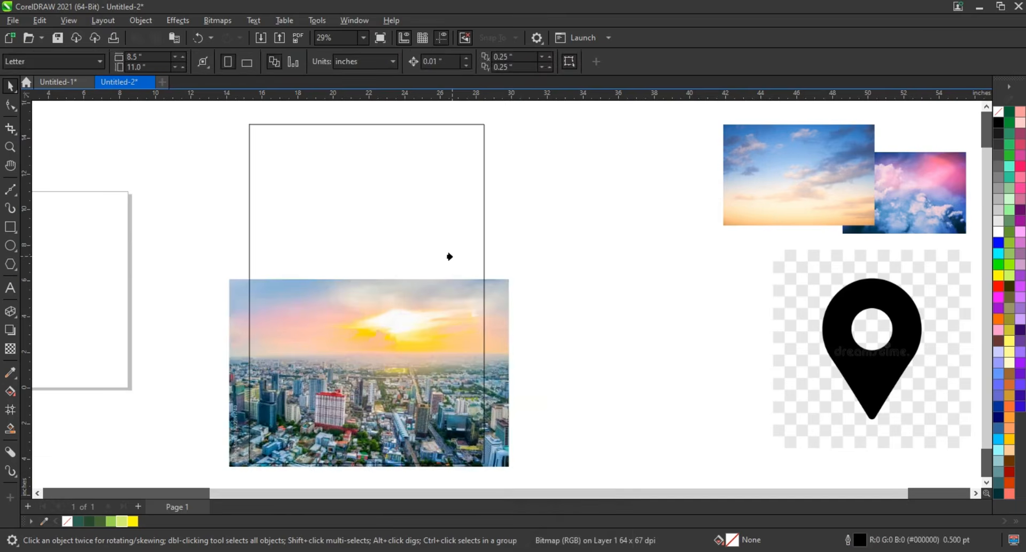
pyautogui.click(449, 256)
pyautogui.click(582, 313)
# Step: Place the blue sunset sky photo over the frame's upper part and stretch it to about 14.0 by 14.2 inches
pyautogui.moveTo(768, 210); pyautogui.dragTo(290, 342)
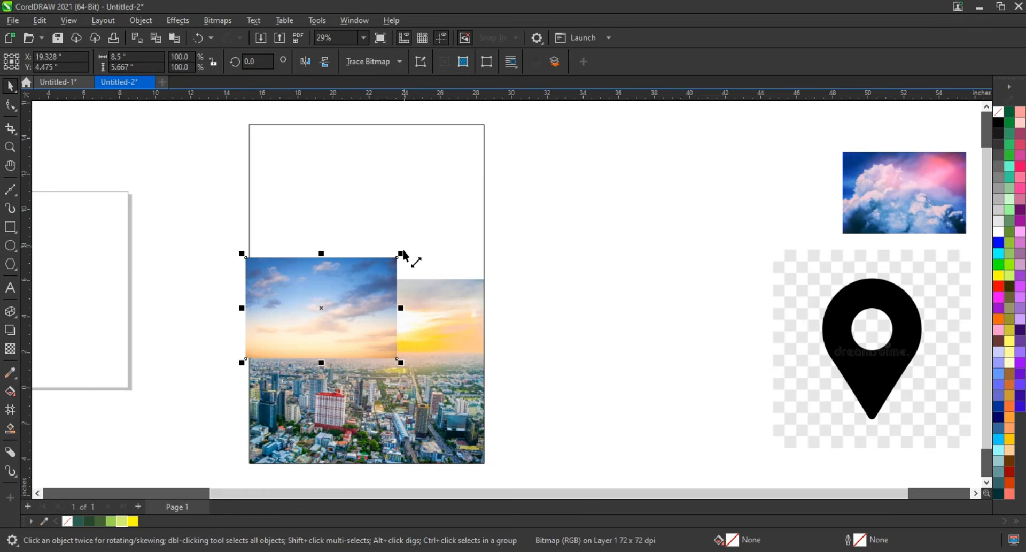
pyautogui.moveTo(403, 255); pyautogui.dragTo(512, 188)
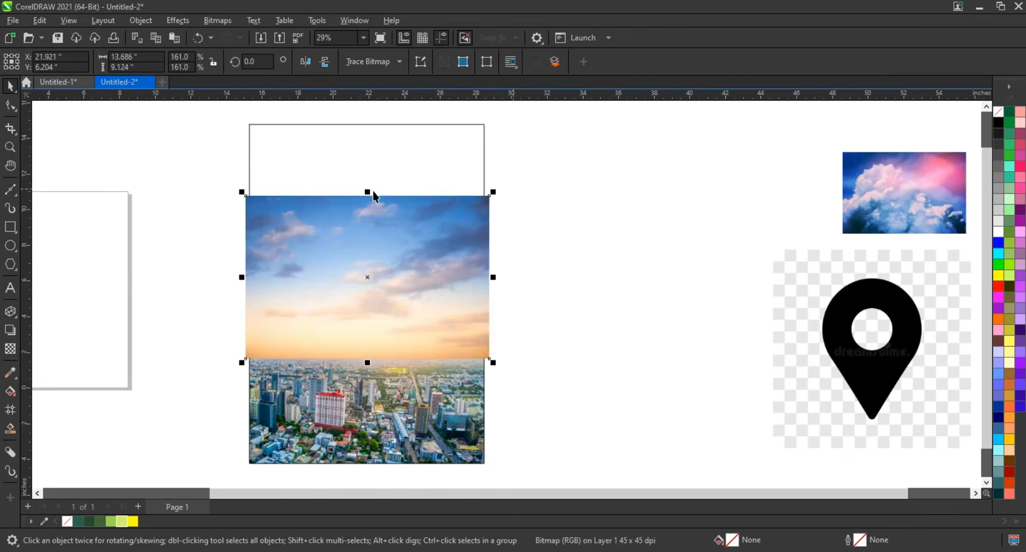
pyautogui.moveTo(367, 191); pyautogui.dragTo(373, 120)
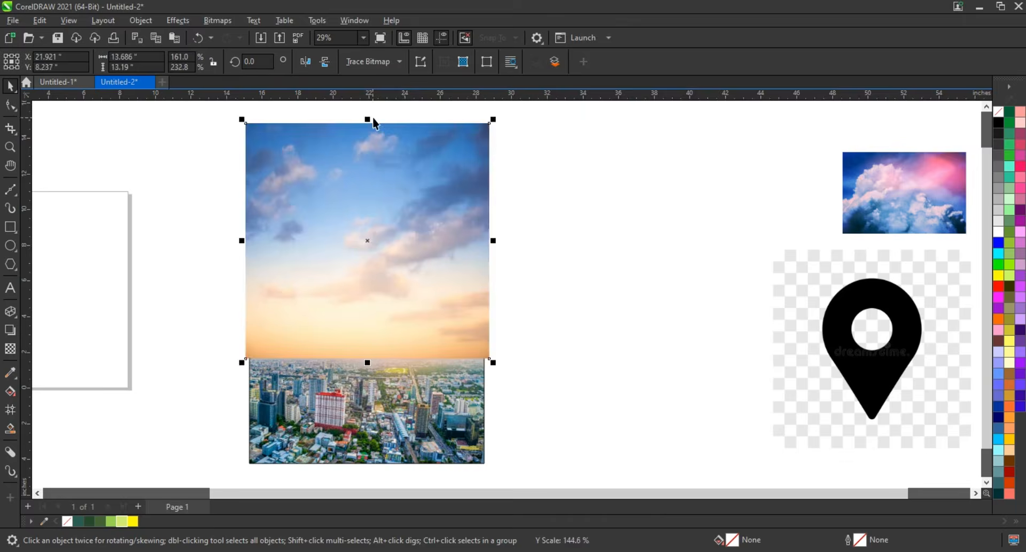
pyautogui.moveTo(242, 119); pyautogui.dragTo(238, 116)
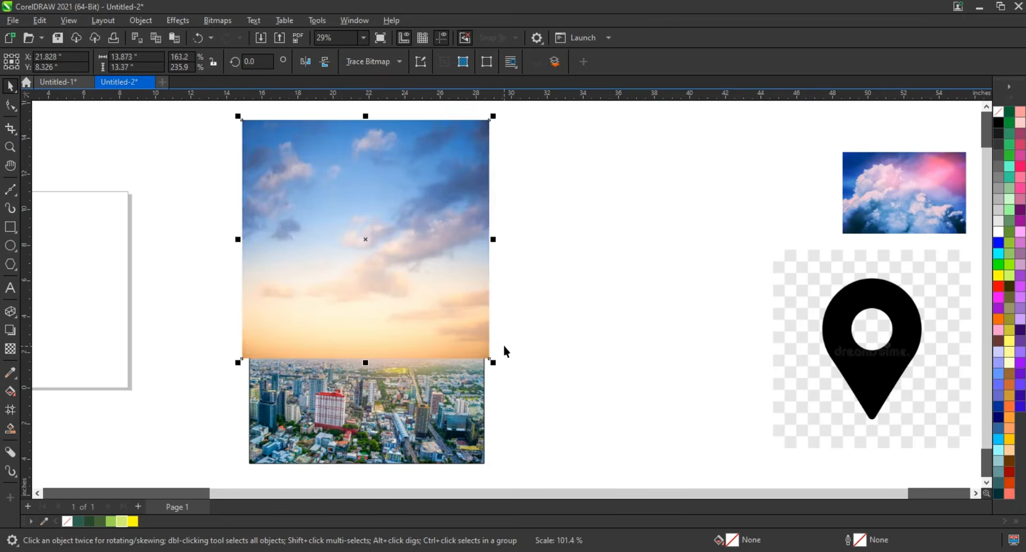
pyautogui.moveTo(494, 361); pyautogui.dragTo(496, 364)
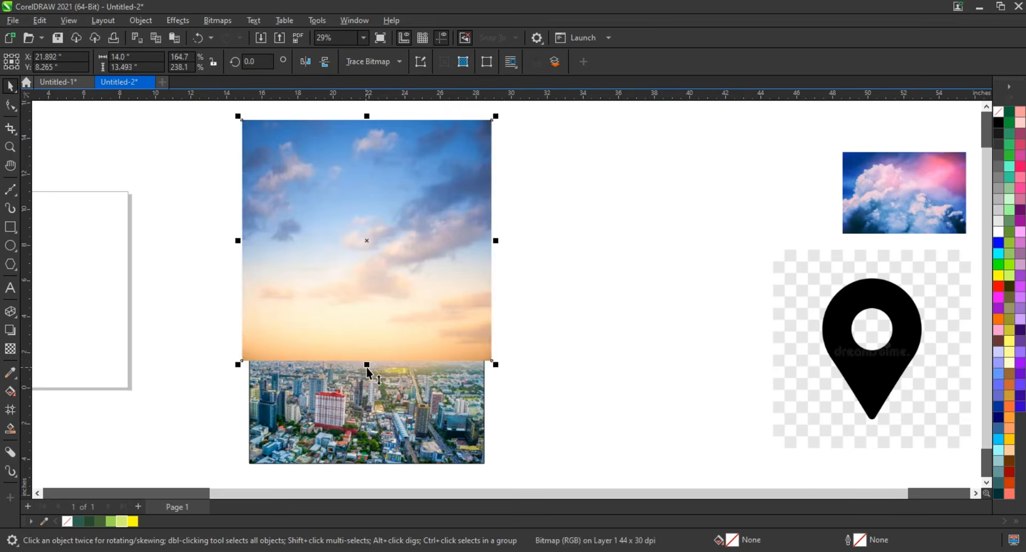
pyautogui.moveTo(368, 364); pyautogui.dragTo(363, 376)
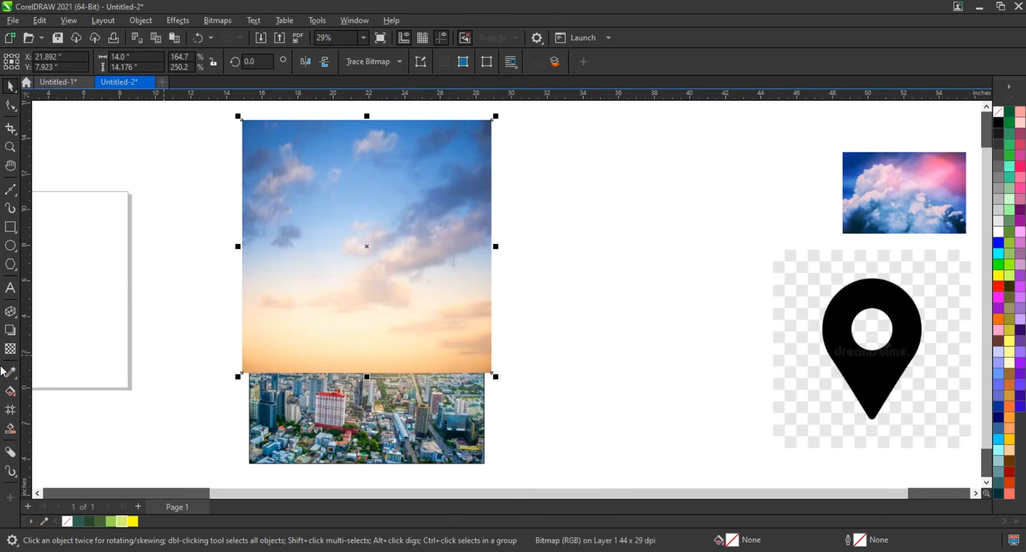
# Step: Apply a vertical fountain transparency to the sky photo so its lower edge fades into the city skyline
pyautogui.click(10, 350)
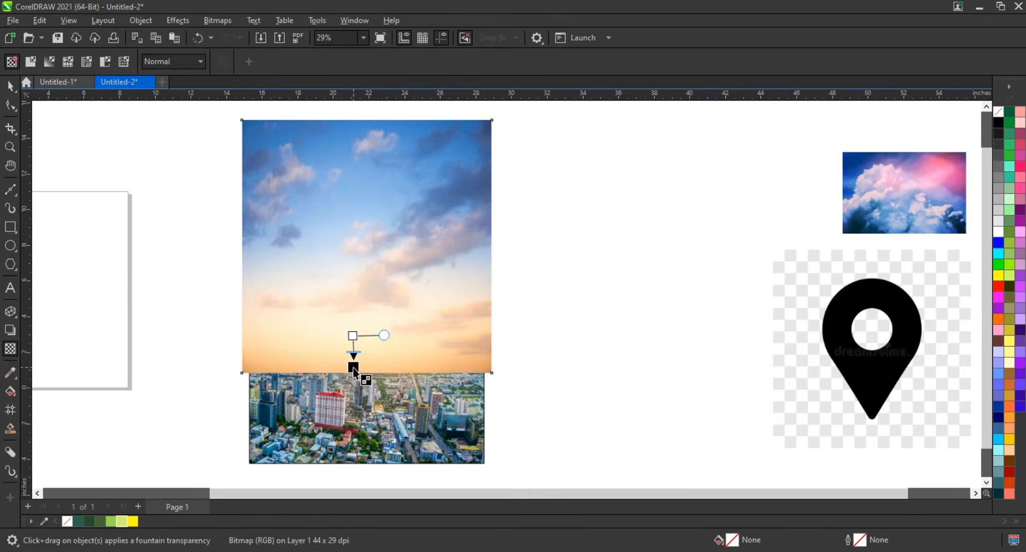
pyautogui.moveTo(353, 368); pyautogui.dragTo(353, 325)
pyautogui.moveTo(353, 367); pyautogui.dragTo(352, 360)
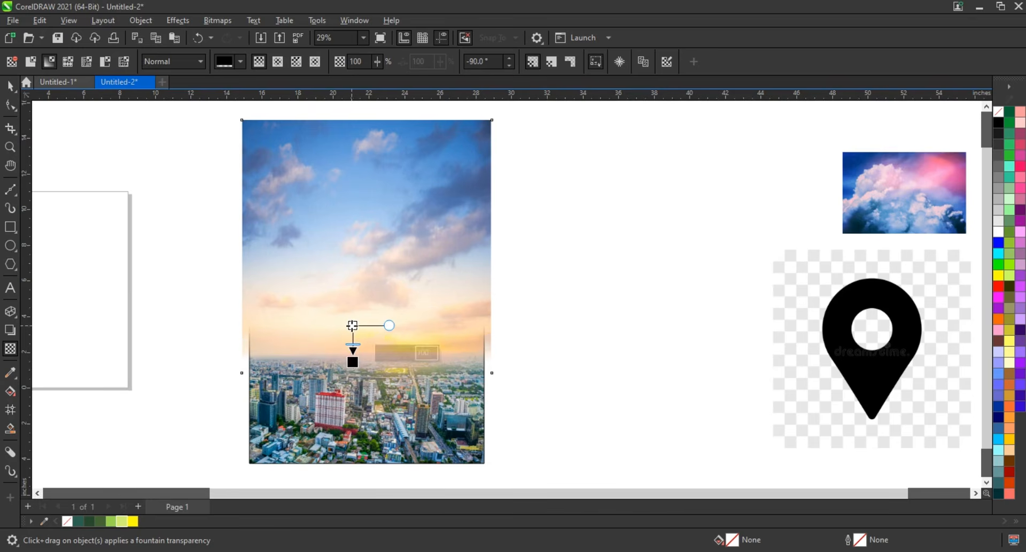
pyautogui.moveTo(352, 325); pyautogui.dragTo(352, 323)
# Step: PowerClip the faded sky photo inside the frame holding the city photo
pyautogui.click(9, 87)
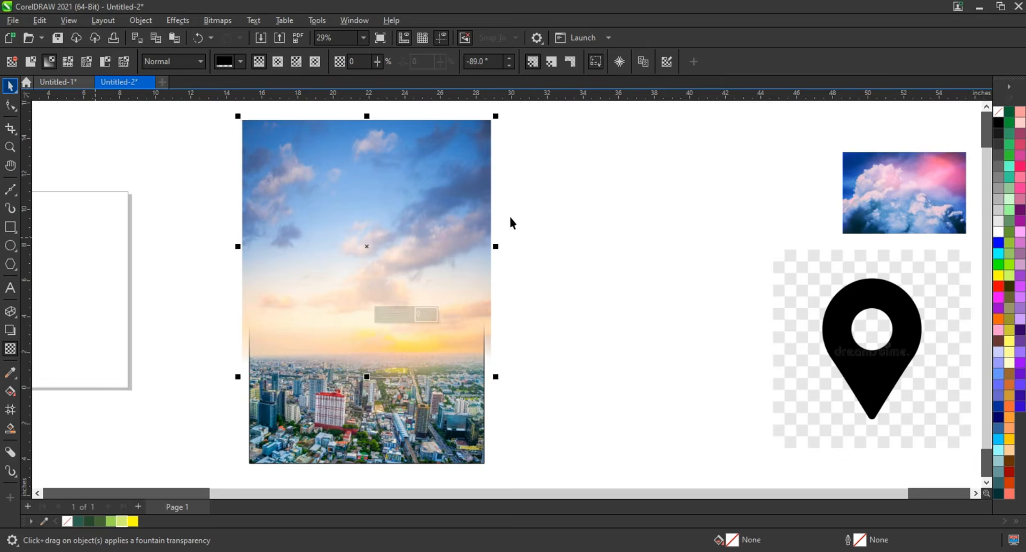
pyautogui.rightClick(490, 202)
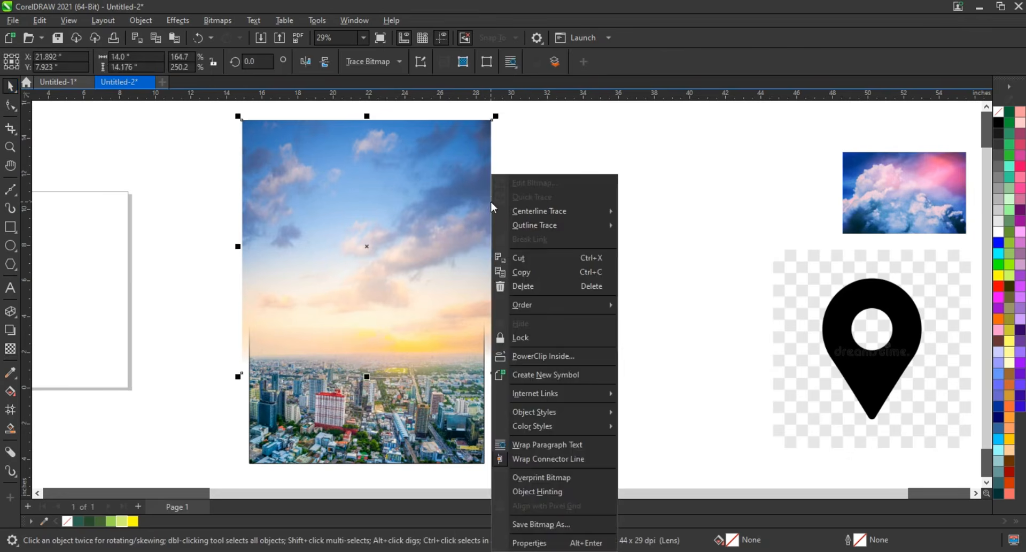
pyautogui.click(545, 356)
pyautogui.click(446, 417)
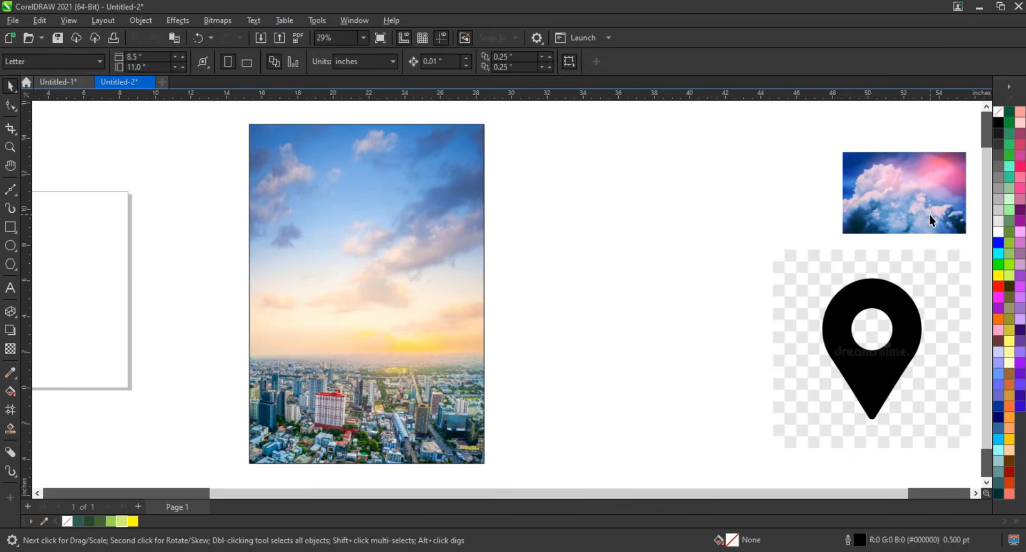
# Step: Try mirroring the pink cloud photo horizontally and vertically beside the frame, and flip it back
pyautogui.moveTo(929, 214); pyautogui.dragTo(670, 258)
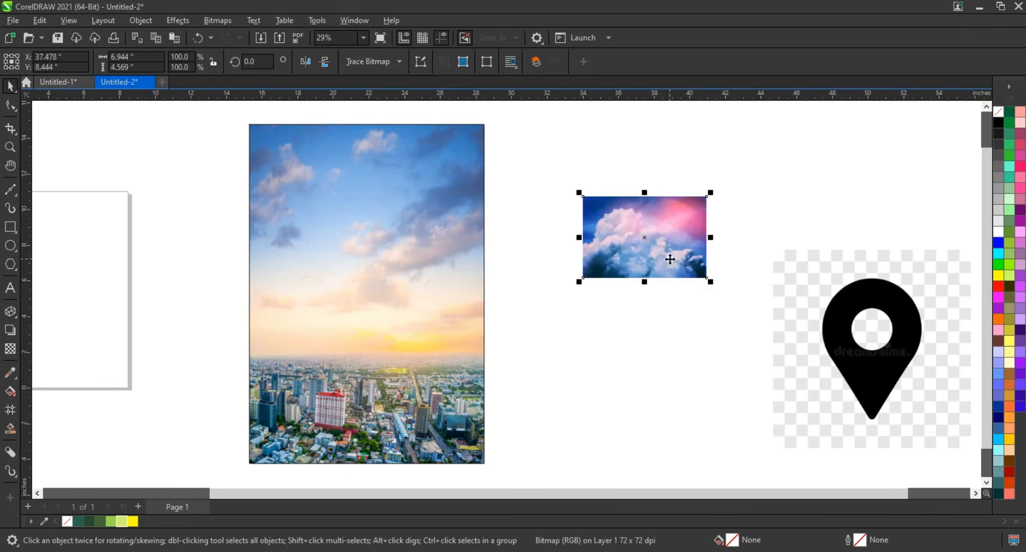
pyautogui.click(305, 63)
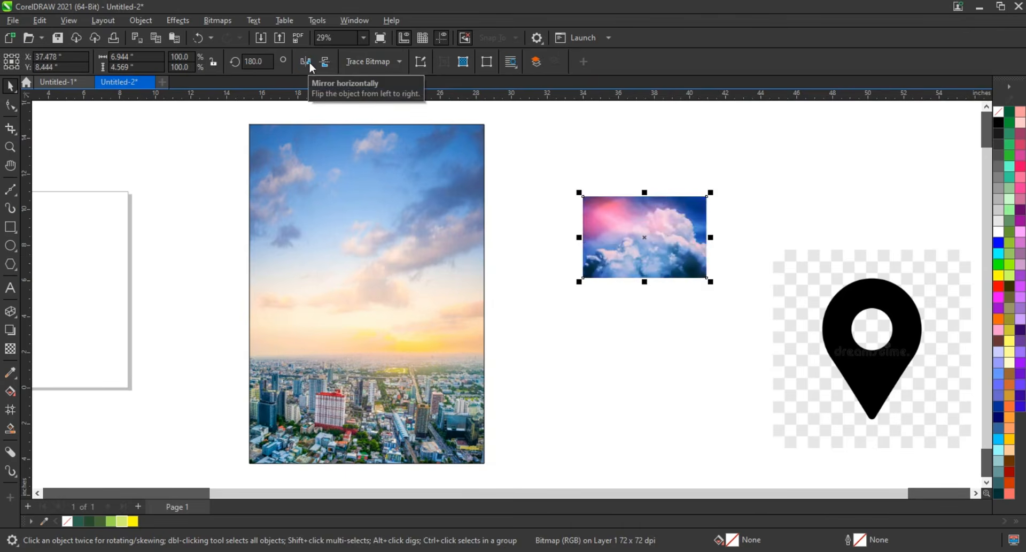
pyautogui.click(325, 64)
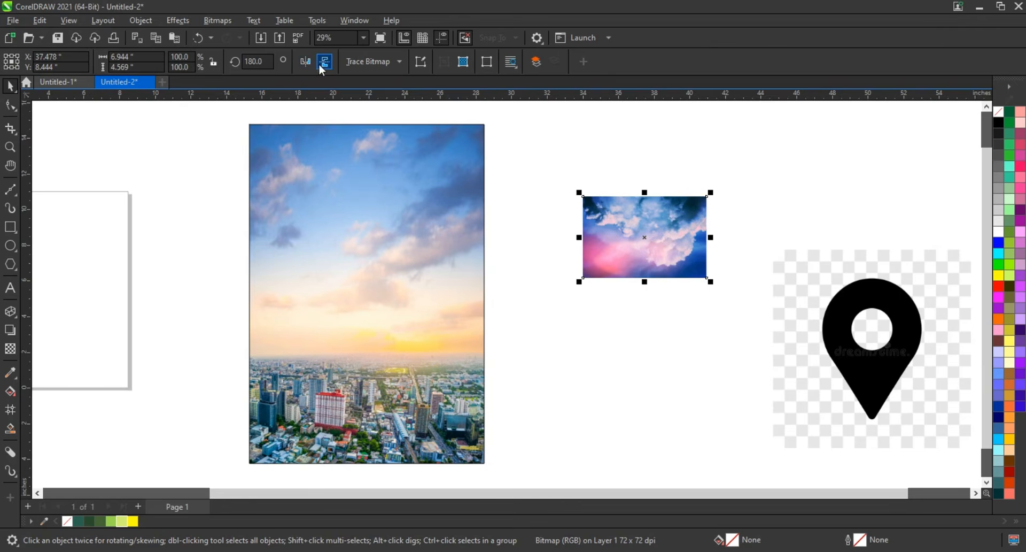
pyautogui.click(324, 66)
pyautogui.click(311, 66)
# Step: Position the pink cloud photo across the frame's upper edge and enlarge it to about 14.2 by 9.3 inches
pyautogui.moveTo(702, 244); pyautogui.dragTo(479, 173)
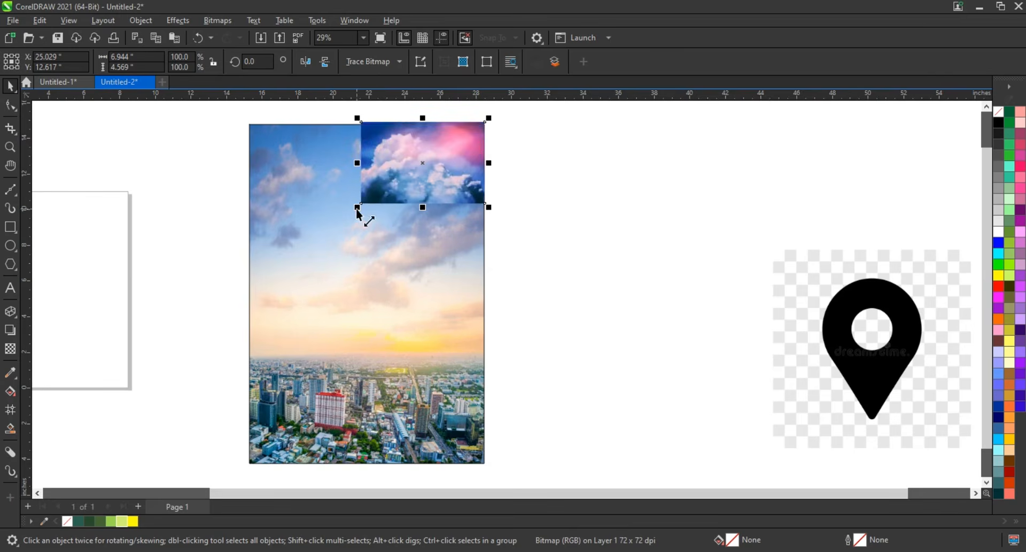
pyautogui.moveTo(357, 210); pyautogui.dragTo(232, 360)
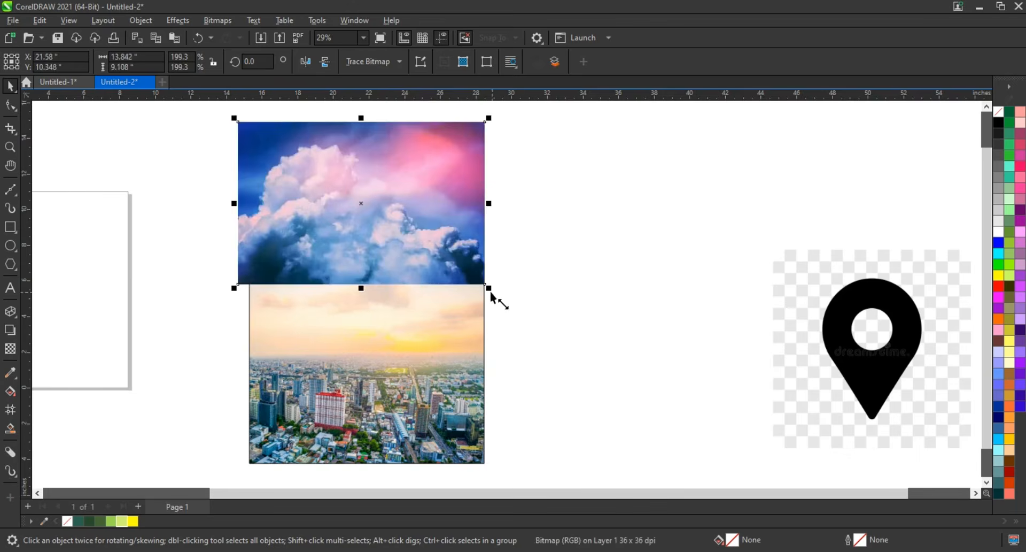
pyautogui.moveTo(490, 293); pyautogui.dragTo(500, 303)
# Step: Apply a fountain transparency to the pink cloud photo, fading it downward into the blue sky with an adjusted midpoint
pyautogui.click(10, 348)
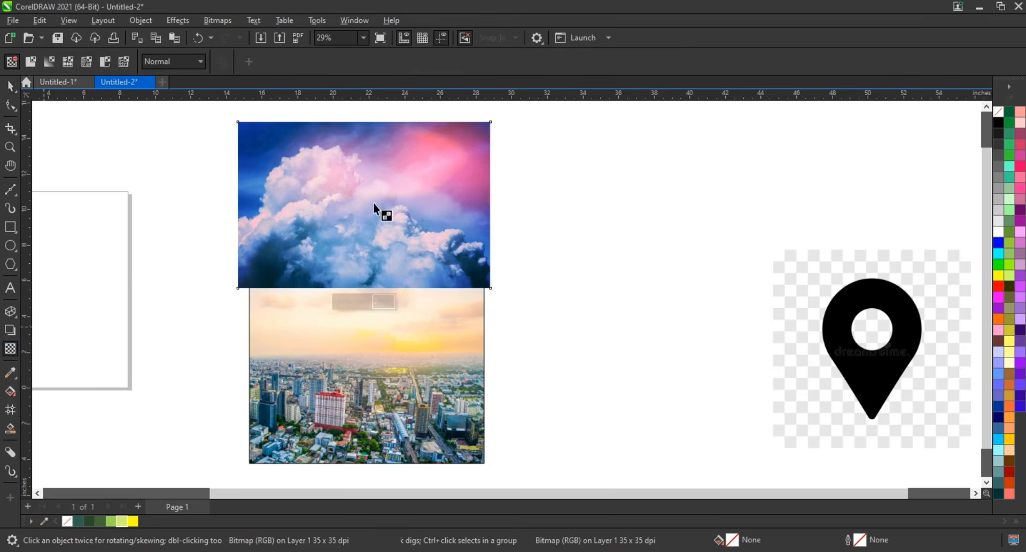
pyautogui.moveTo(440, 162); pyautogui.dragTo(383, 232)
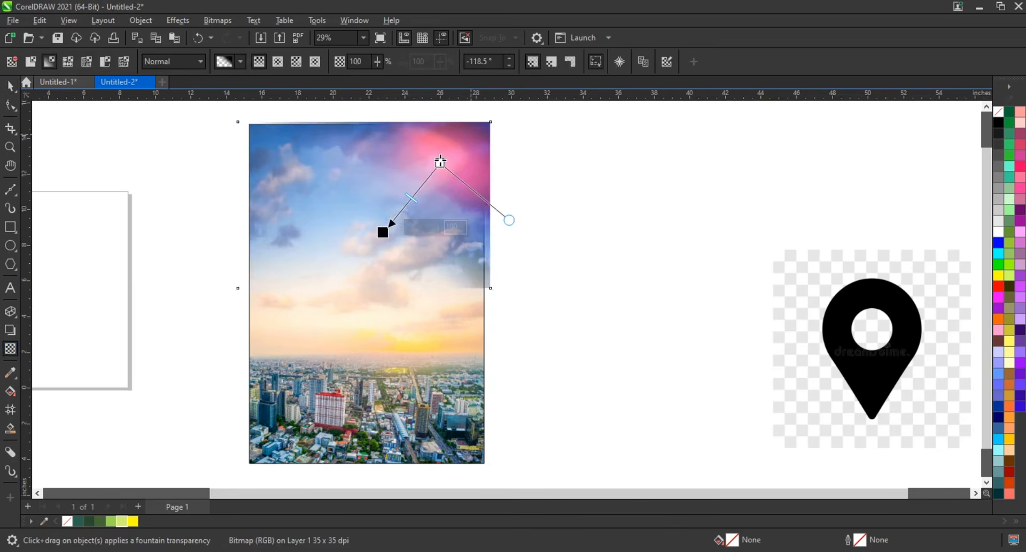
pyautogui.moveTo(440, 163); pyautogui.dragTo(328, 140)
pyautogui.moveTo(381, 230); pyautogui.dragTo(354, 232)
pyautogui.moveTo(329, 141); pyautogui.dragTo(335, 139)
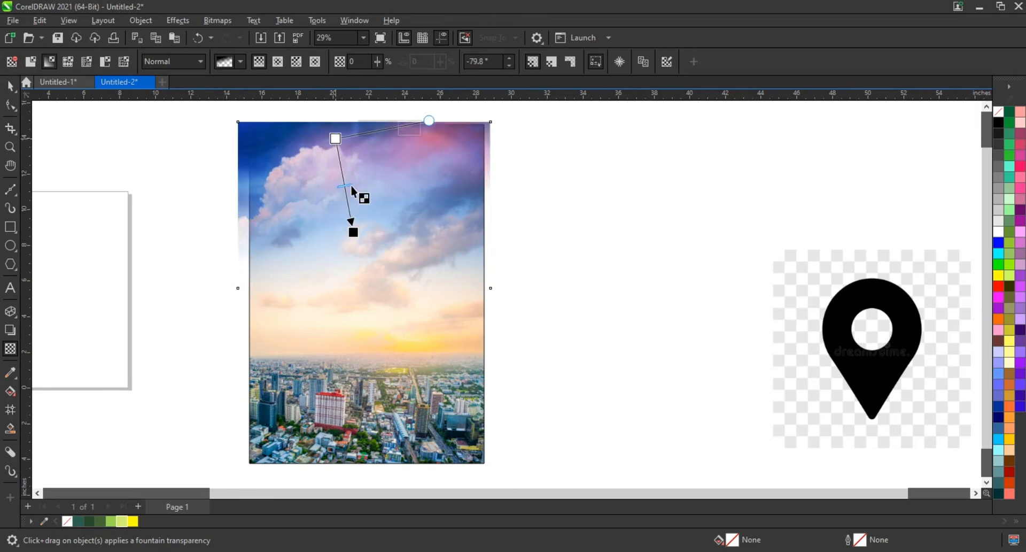
pyautogui.click(353, 232)
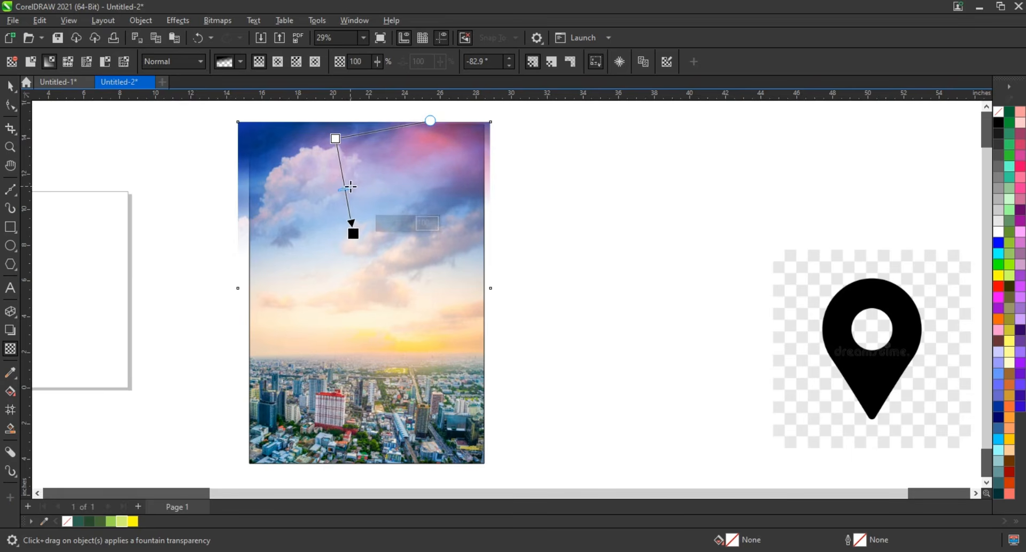
pyautogui.moveTo(350, 186); pyautogui.dragTo(350, 177)
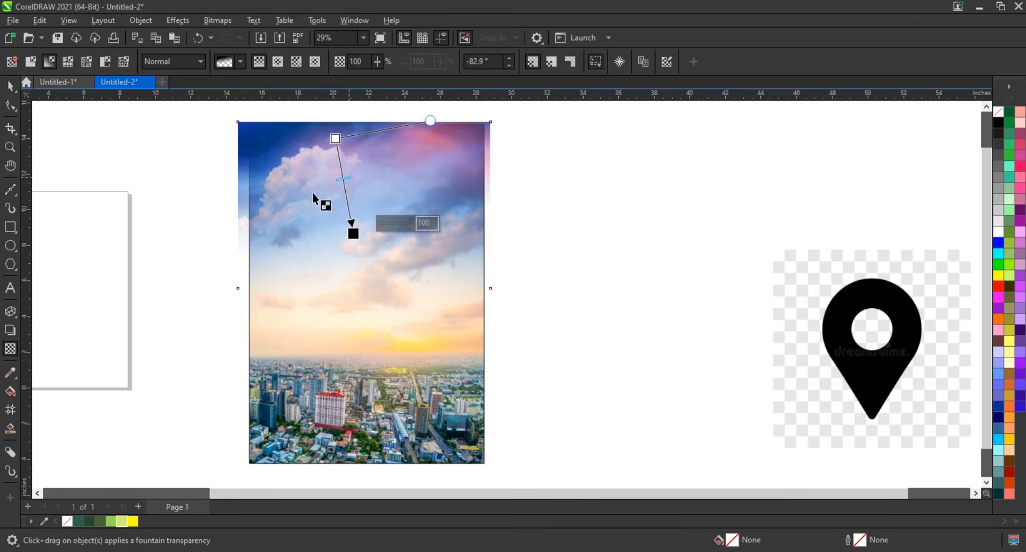
# Step: PowerClip the faded pink cloud photo inside the poster frame and deselect it
pyautogui.click(10, 85)
pyautogui.rightClick(460, 172)
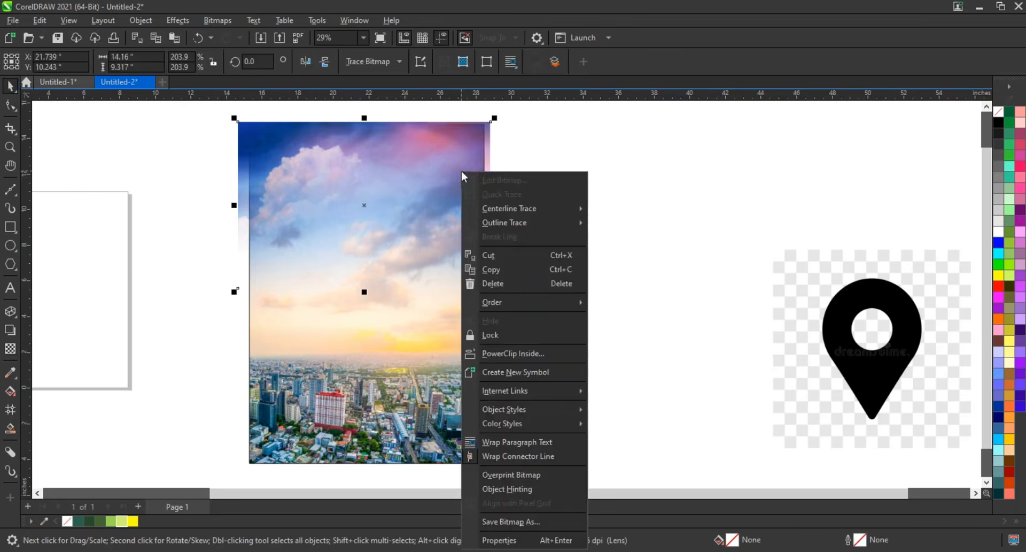
pyautogui.click(513, 353)
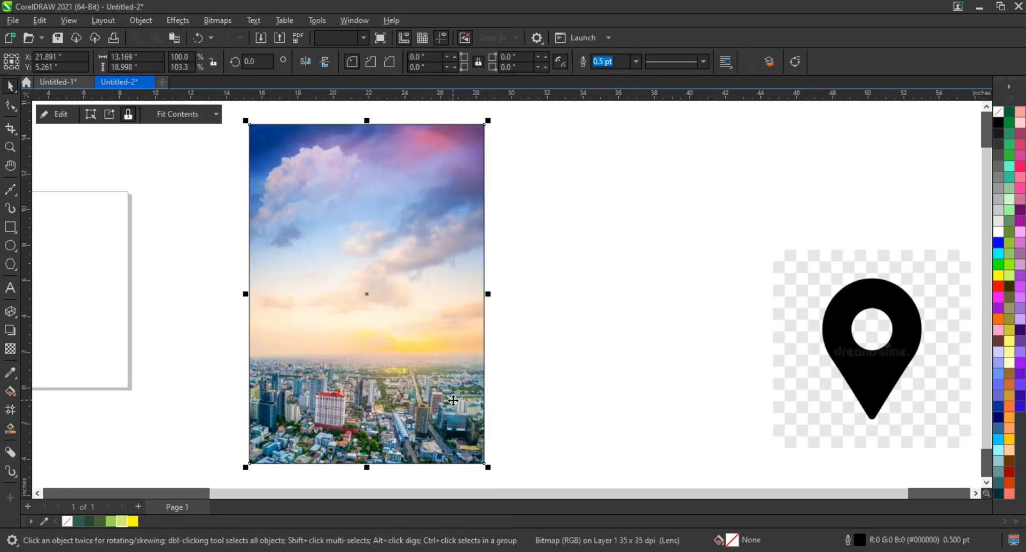
pyautogui.click(630, 404)
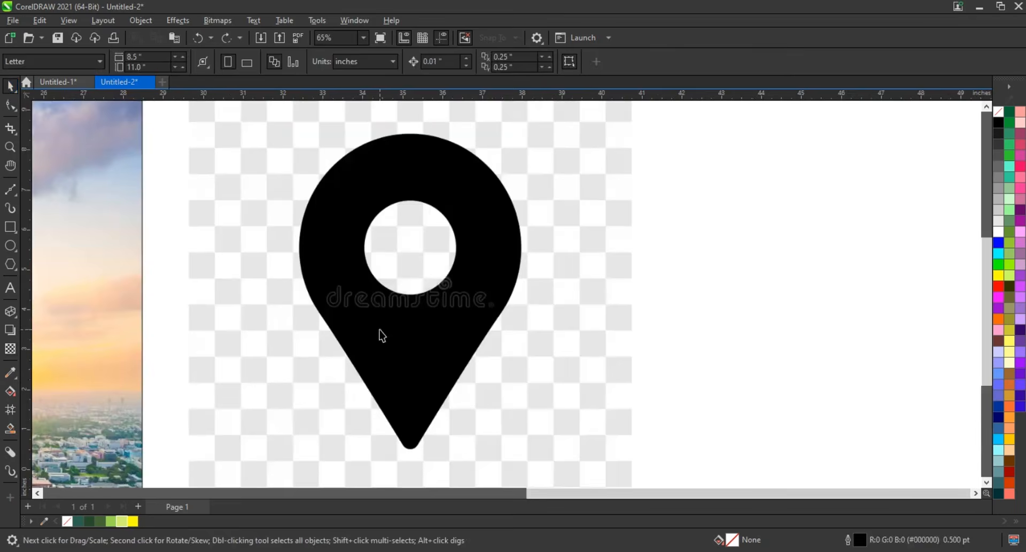
# Step: Draw a circle about 5.6 inches wide around the location pin's round head and give it a red 3.0 pt outline
pyautogui.click(379, 331)
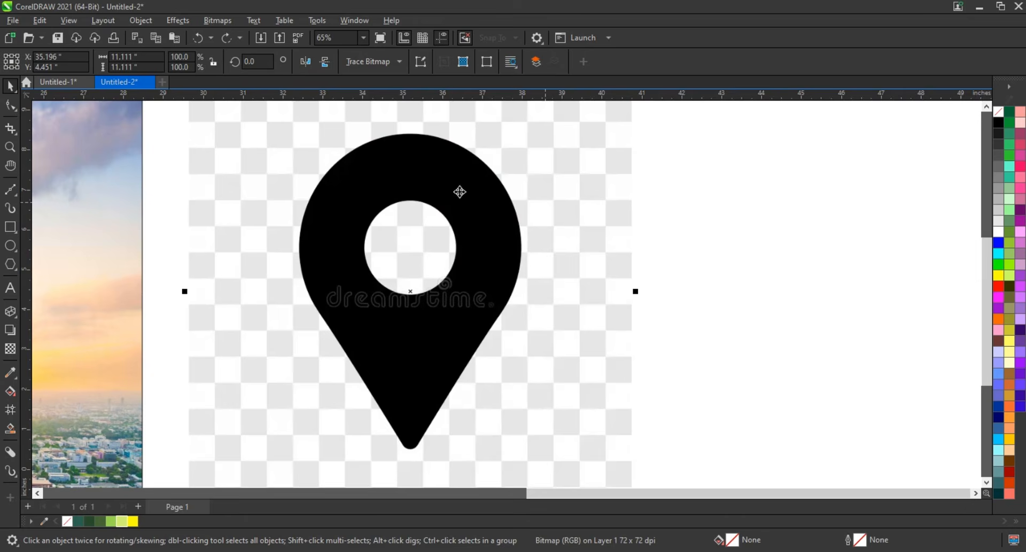
pyautogui.moveTo(297, 134); pyautogui.dragTo(436, 353)
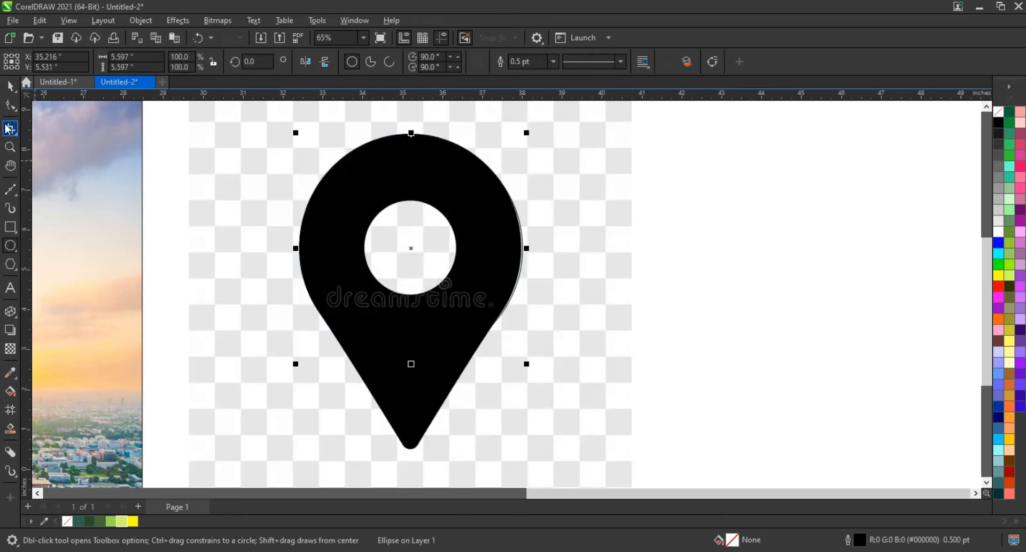
pyautogui.click(10, 86)
pyautogui.rightClick(997, 287)
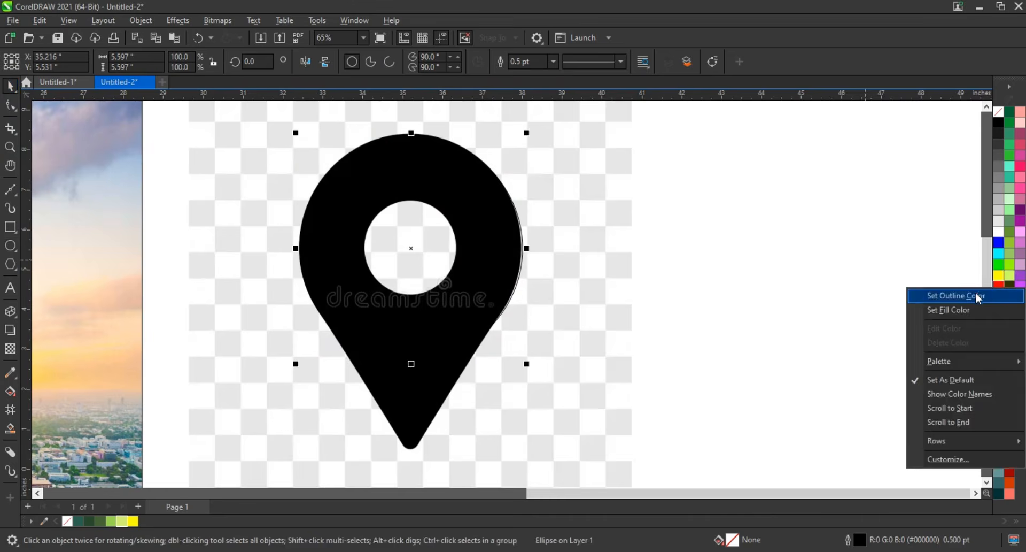
pyautogui.click(979, 293)
pyautogui.click(553, 61)
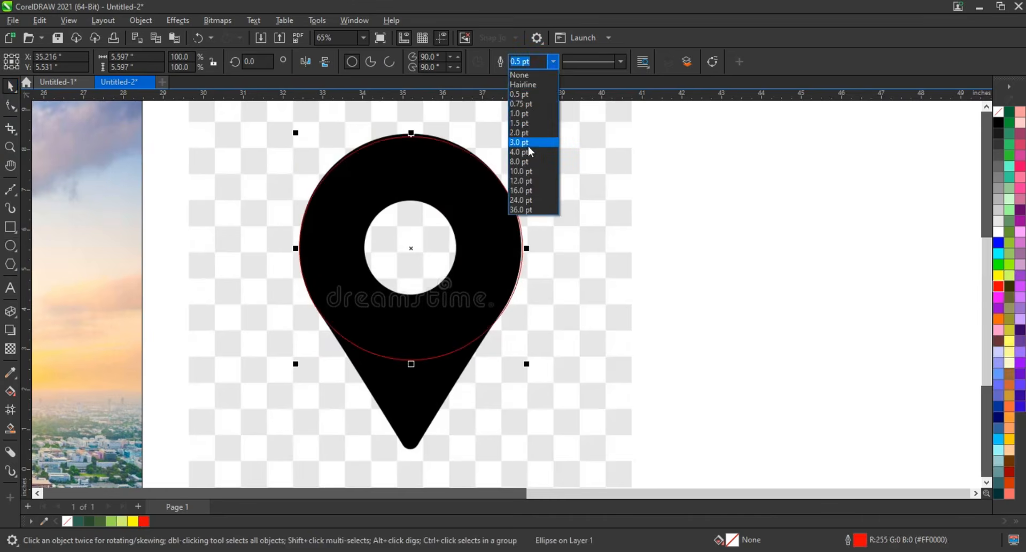
pyautogui.click(541, 140)
# Step: Create a concentric copy of the red circle scaled to about 2.19 inches to match the pin's inner hole
pyautogui.moveTo(528, 369); pyautogui.dragTo(460, 327)
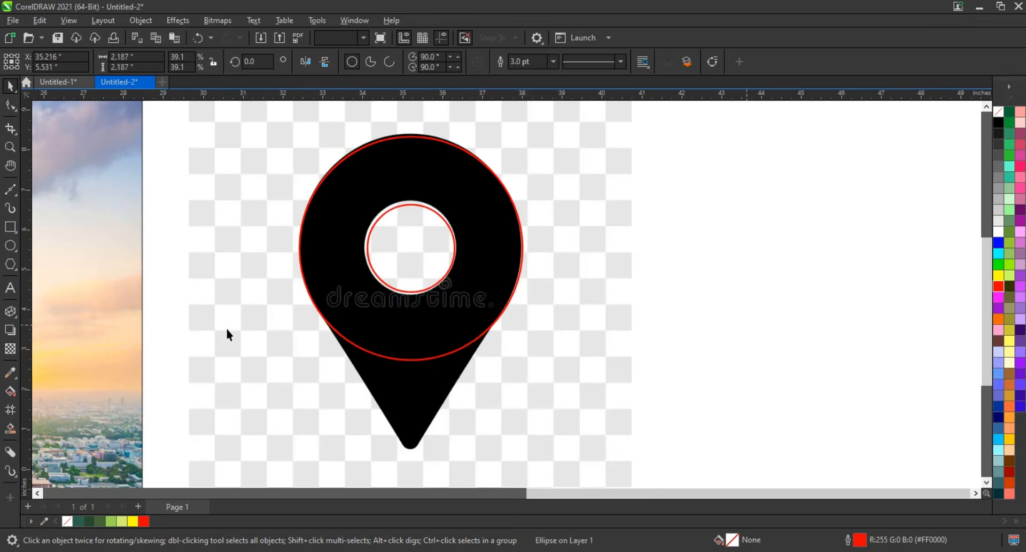
pyautogui.press('Escape')
# Step: Draw a square about 4.38 inches wide with 0.225-inch rounded corners beside the pin and rotate it 45 degrees into a diamond
pyautogui.click(10, 226)
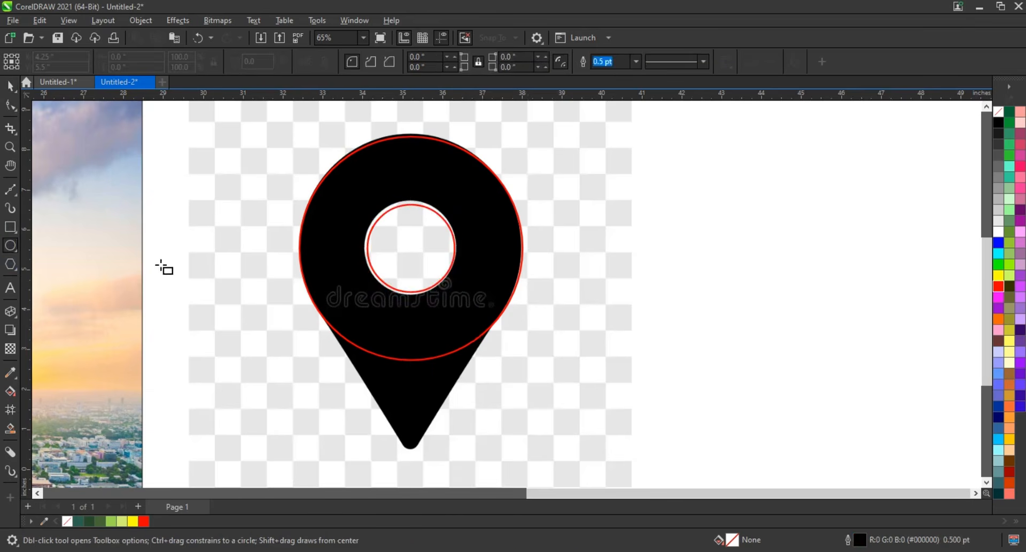
pyautogui.moveTo(140, 211); pyautogui.dragTo(305, 388)
pyautogui.press('F10')
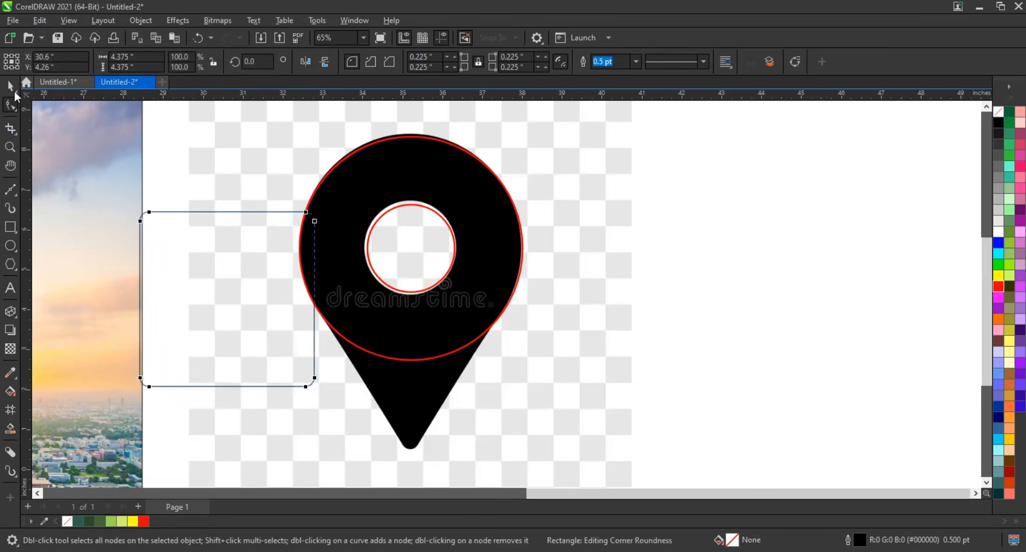
pyautogui.click(10, 86)
pyautogui.click(229, 280)
pyautogui.moveTo(318, 212); pyautogui.dragTo(330, 316)
# Step: Give the diamond a red 3.0 pt outline and centre it horizontally on the large red circle
pyautogui.rightClick(1000, 291)
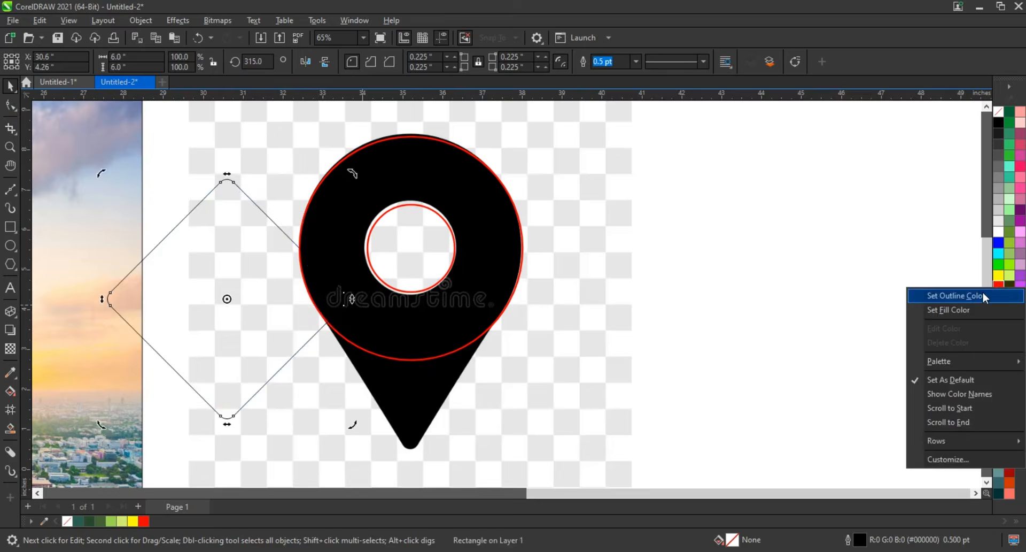
pyautogui.click(988, 293)
pyautogui.click(635, 62)
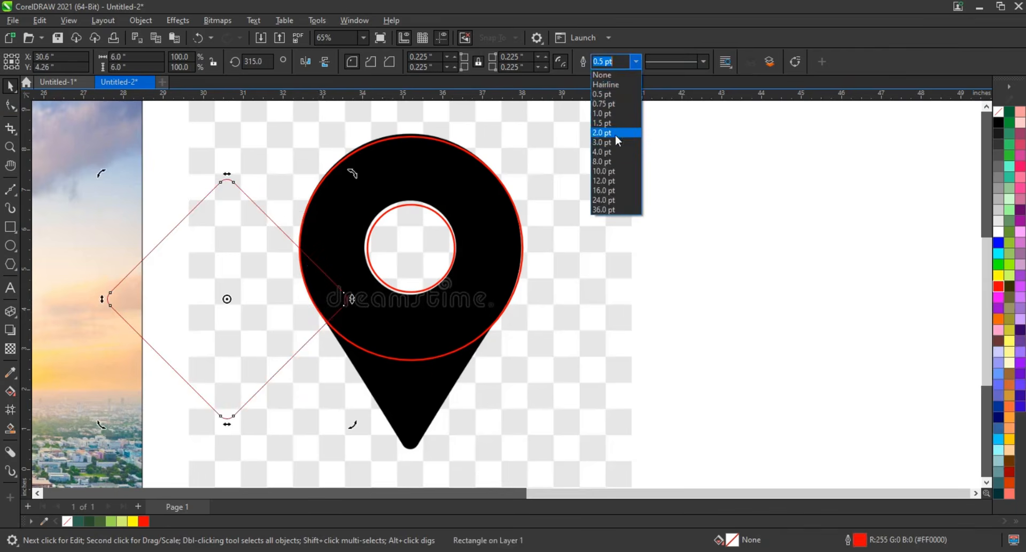
pyautogui.click(609, 143)
pyautogui.keyDown('shift'); pyautogui.click(486, 202); pyautogui.keyUp('shift')
pyautogui.press('c')
pyautogui.click(751, 223)
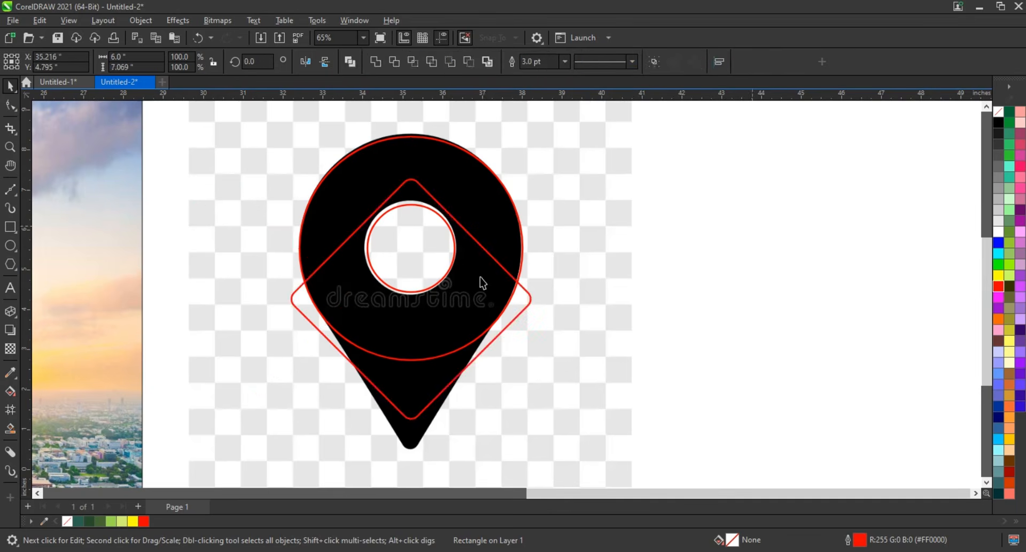
# Step: Narrow and heighten the diamond to about 4.96 by 7.46 inches so its lower half matches the pin's tapered point
pyautogui.click(480, 280)
pyautogui.moveTo(532, 299); pyautogui.dragTo(513, 306)
pyautogui.moveTo(409, 420); pyautogui.dragTo(406, 448)
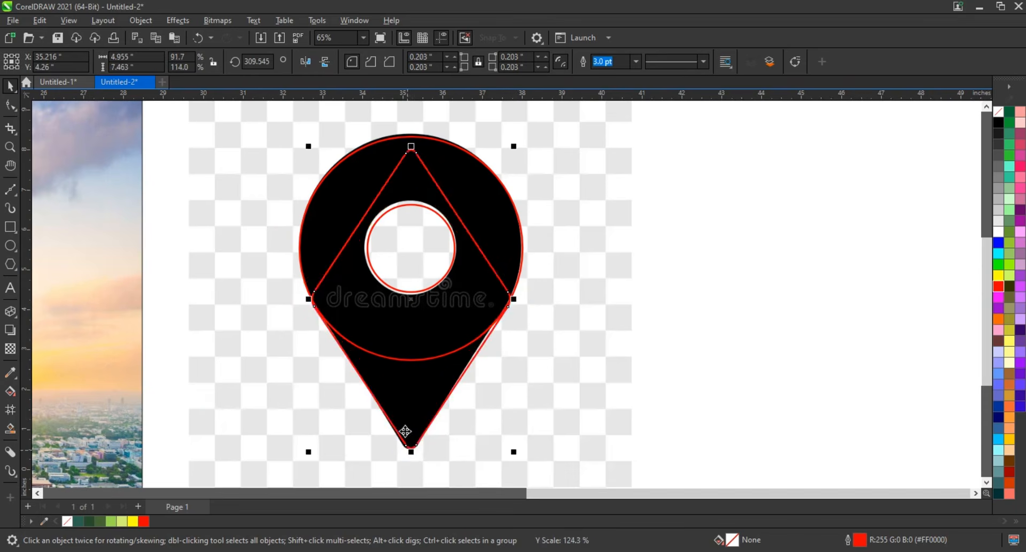
pyautogui.click(831, 318)
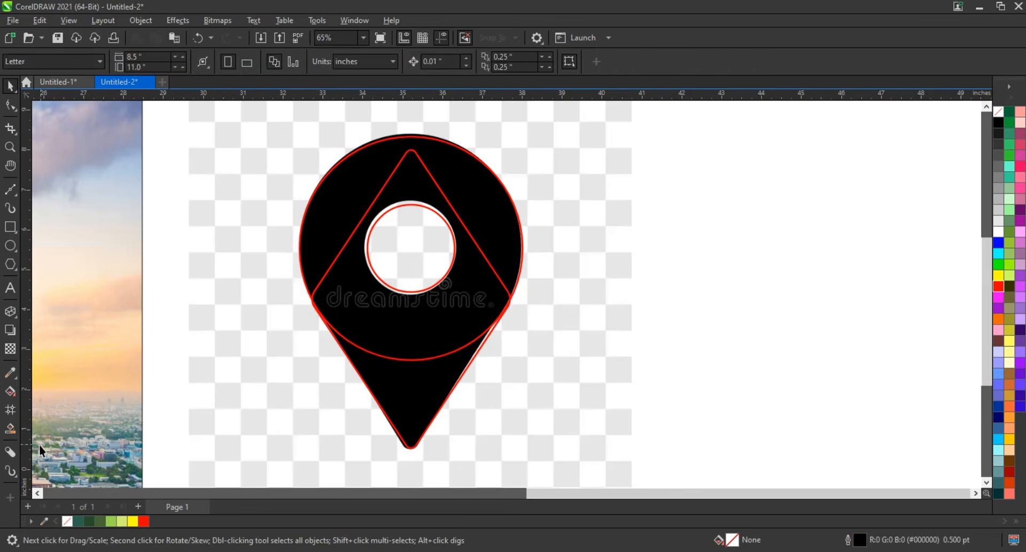
# Step: Smart Fill the pin's lower point and the ring areas around the hole with blue
pyautogui.click(10, 428)
pyautogui.click(427, 393)
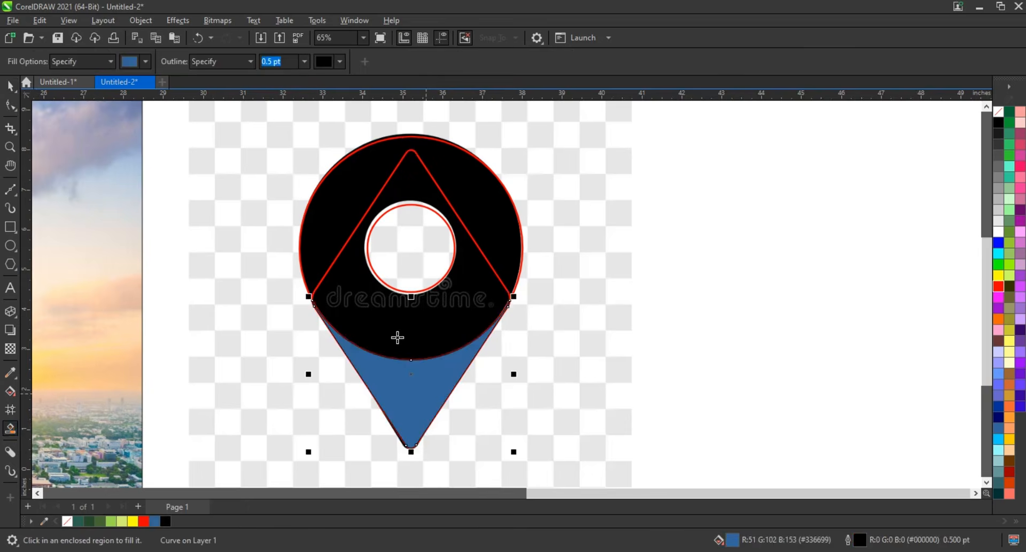
pyautogui.click(378, 243)
pyautogui.click(342, 203)
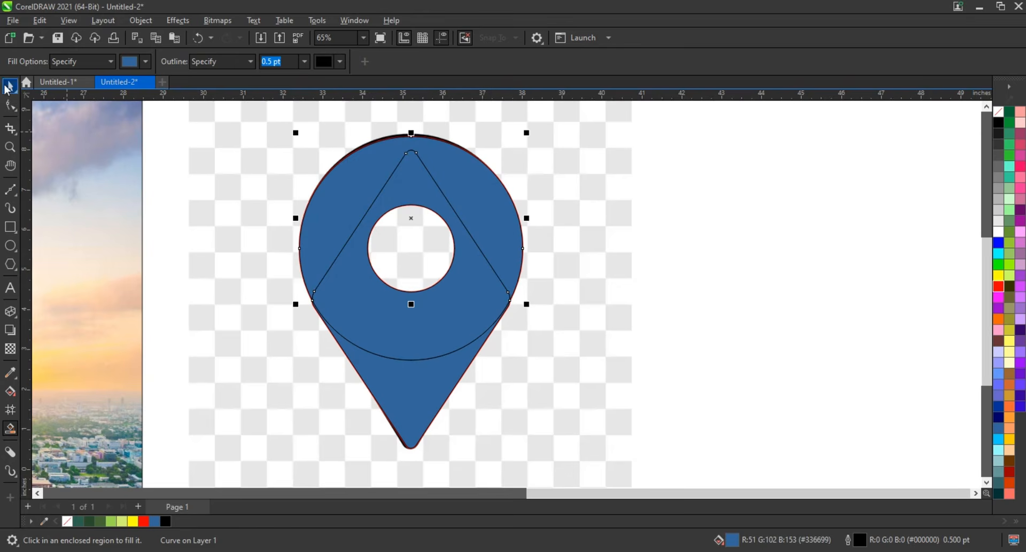
# Step: Weld the blue filled pieces into a single pin shape and move it clear of the reference image
pyautogui.hotkey('ctrl', 'a')
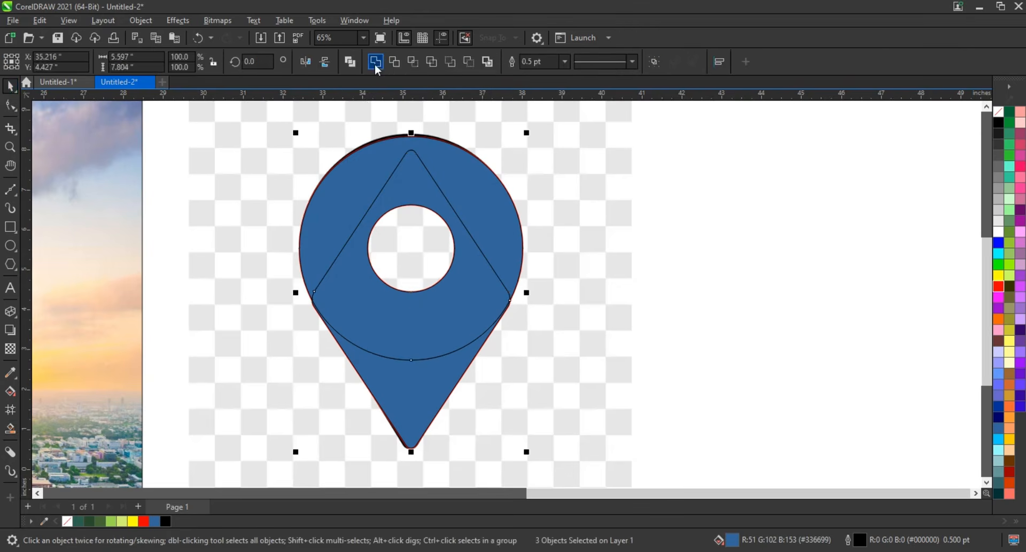
pyautogui.click(376, 61)
pyautogui.moveTo(462, 295); pyautogui.dragTo(832, 300)
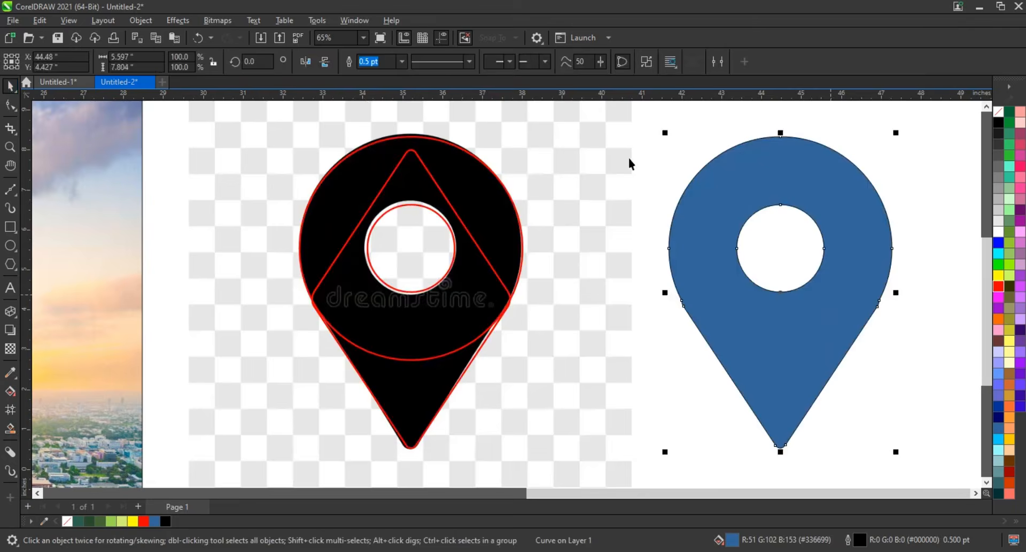
# Step: Delete the red construction outlines and the black pin reference image
pyautogui.moveTo(662, 123); pyautogui.dragTo(294, 462)
pyautogui.press('Delete')
pyautogui.click(768, 350)
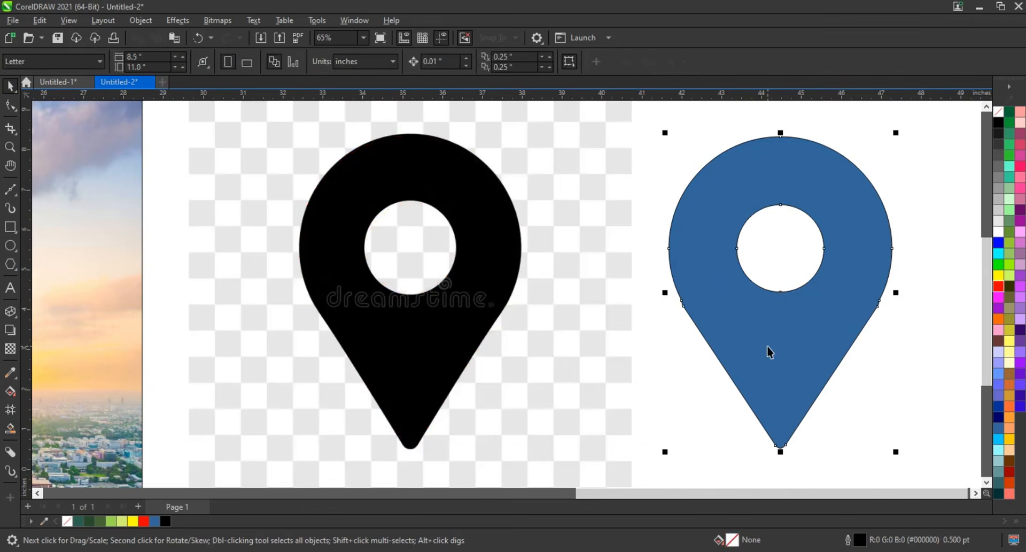
pyautogui.click(412, 278)
pyautogui.press('Delete')
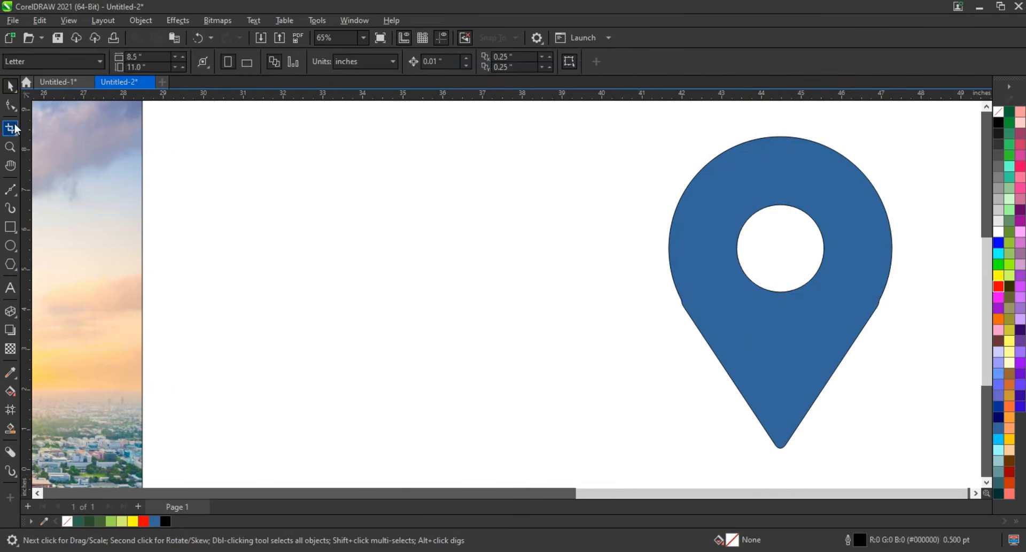
# Step: Delete the side nodes where the blue pin's round head meets its point to smooth both edges
pyautogui.press('F10')
pyautogui.click(730, 339)
pyautogui.moveTo(652, 291); pyautogui.dragTo(898, 347)
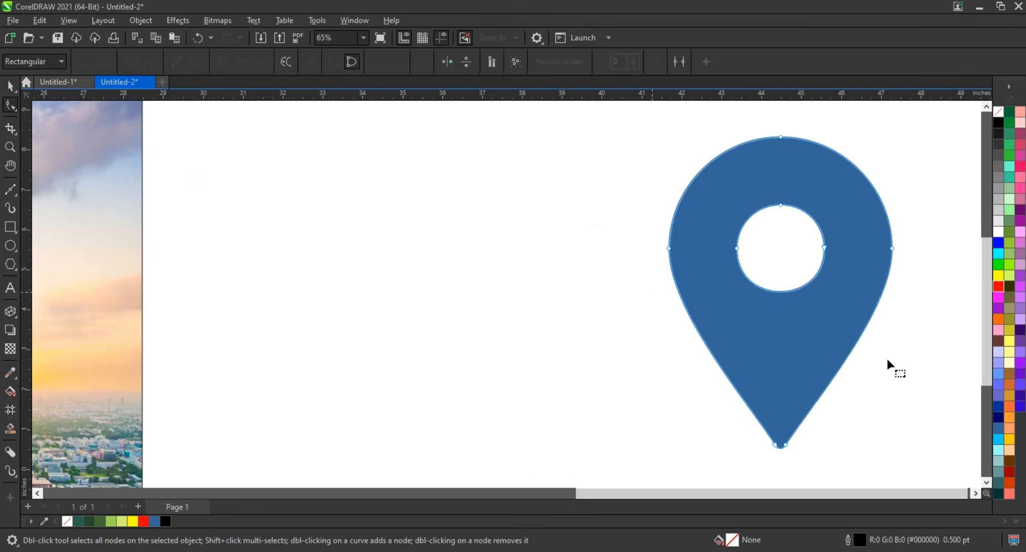
pyautogui.click(8, 87)
pyautogui.click(503, 326)
# Step: Remove the pin's blue fill, then place it over the poster's sky and centre it horizontally on the frame
pyautogui.click(875, 219)
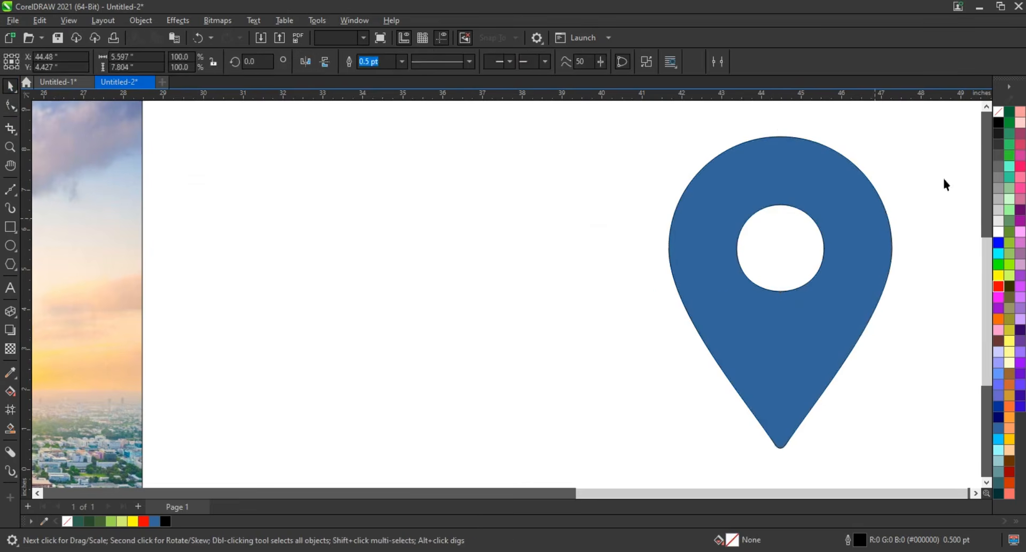
pyautogui.click(999, 113)
pyautogui.scroll(-4, 661, 319)
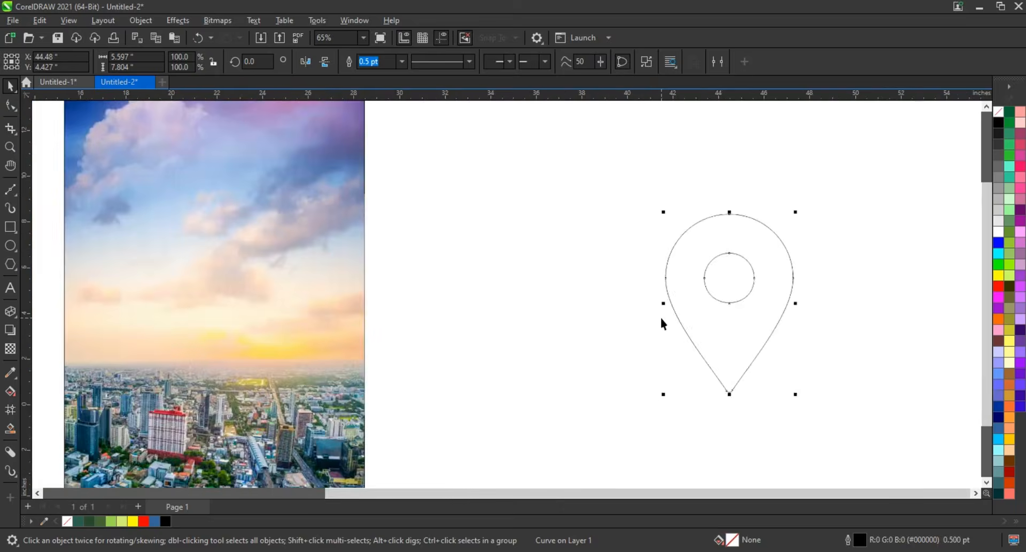
pyautogui.moveTo(691, 298); pyautogui.dragTo(337, 289)
pyautogui.keyDown('shift'); pyautogui.click(412, 316); pyautogui.keyUp('shift')
pyautogui.press('c')
pyautogui.click(512, 321)
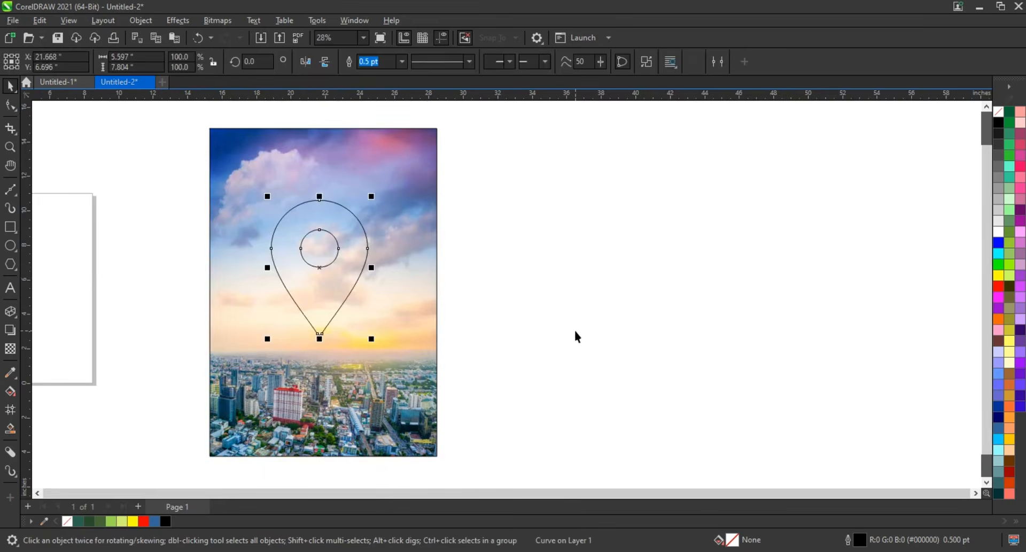
# Step: Break the pin curve apart so the outer outline and the inner circle are separate objects
pyautogui.click(575, 332)
pyautogui.click(10, 147)
pyautogui.moveTo(243, 171); pyautogui.dragTo(519, 406)
pyautogui.press('space')
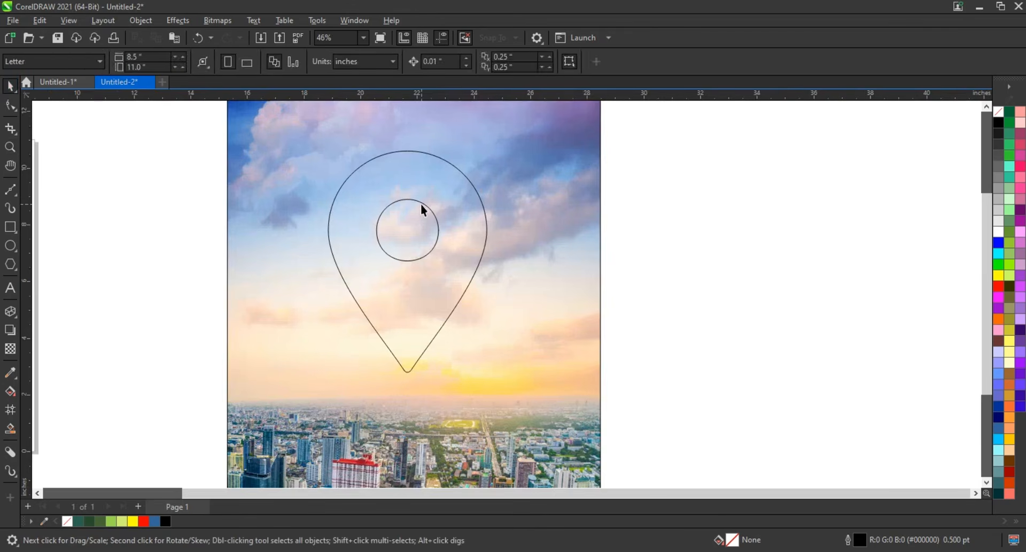
pyautogui.click(423, 214)
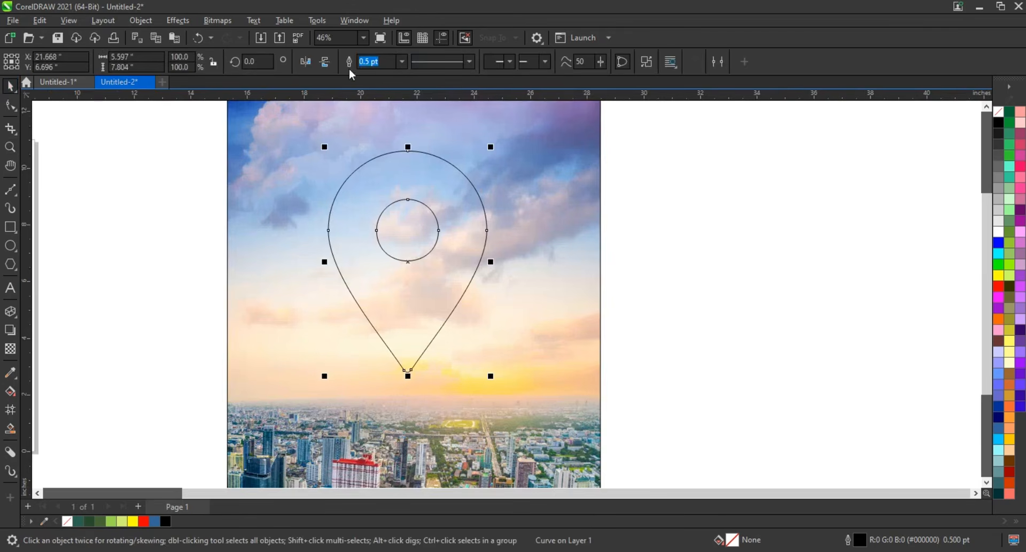
pyautogui.click(697, 198)
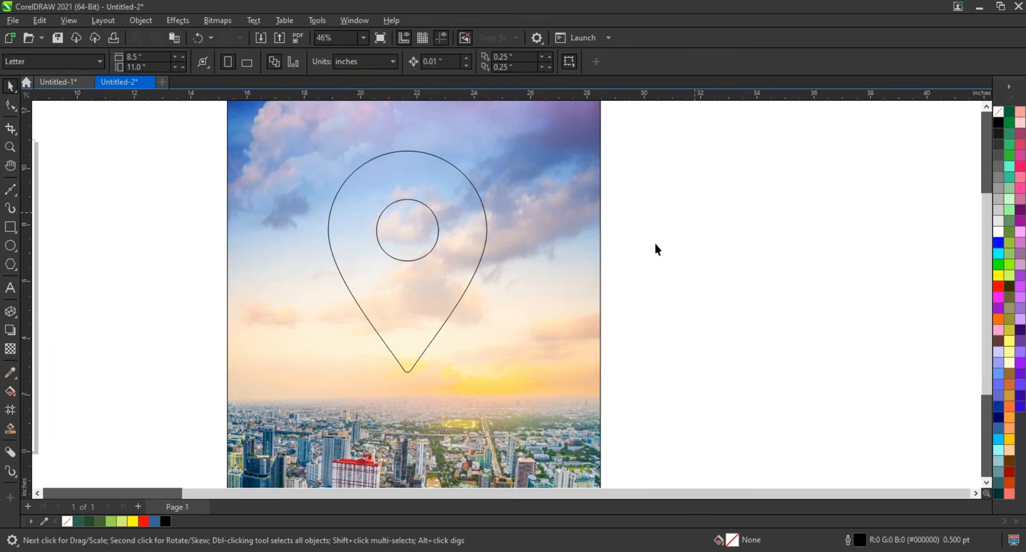
# Step: Create a copy of the outer pin outline scaled to 40% around the hole and delete the inner circle
pyautogui.click(473, 274)
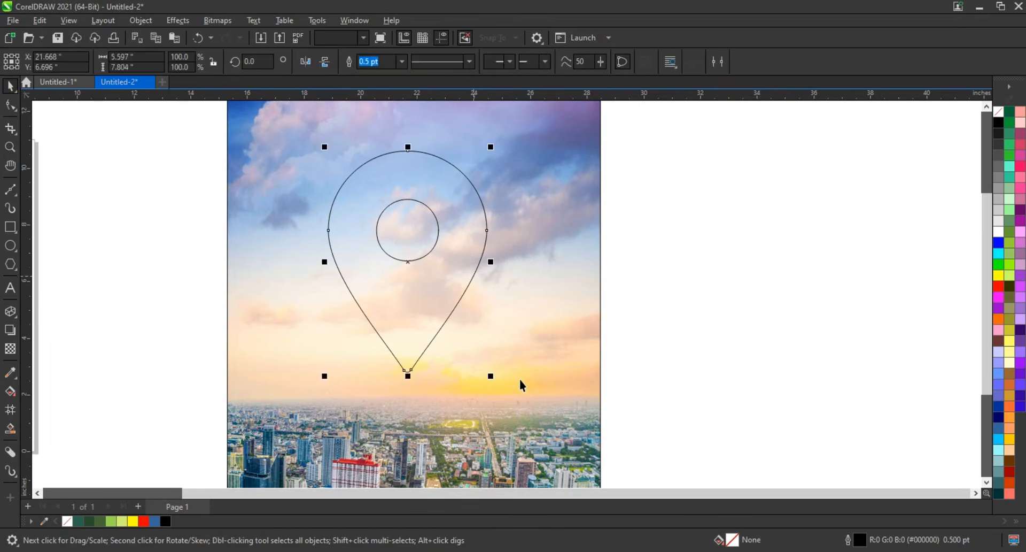
pyautogui.moveTo(488, 374); pyautogui.dragTo(409, 249)
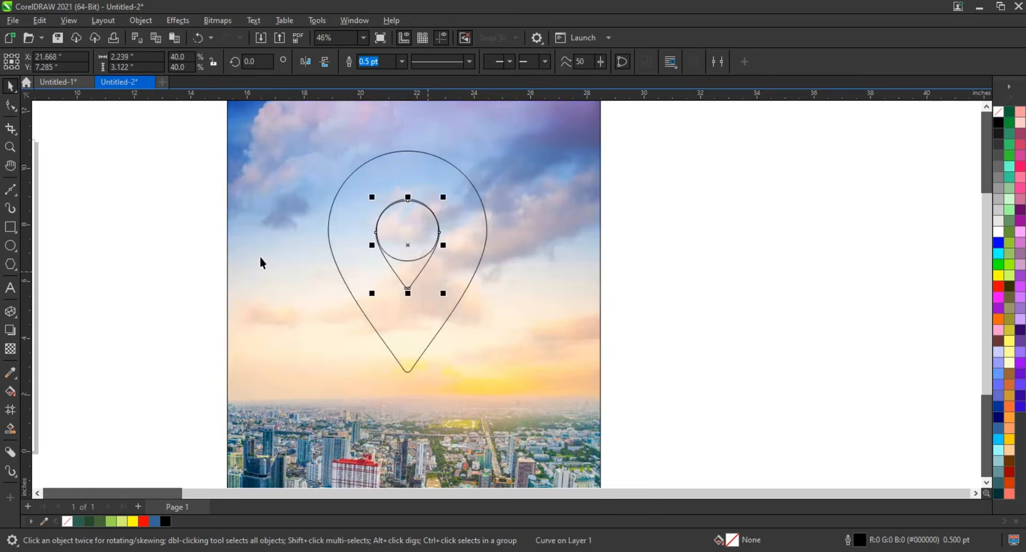
pyautogui.moveTo(178, 174); pyautogui.dragTo(486, 264)
pyautogui.press('Delete')
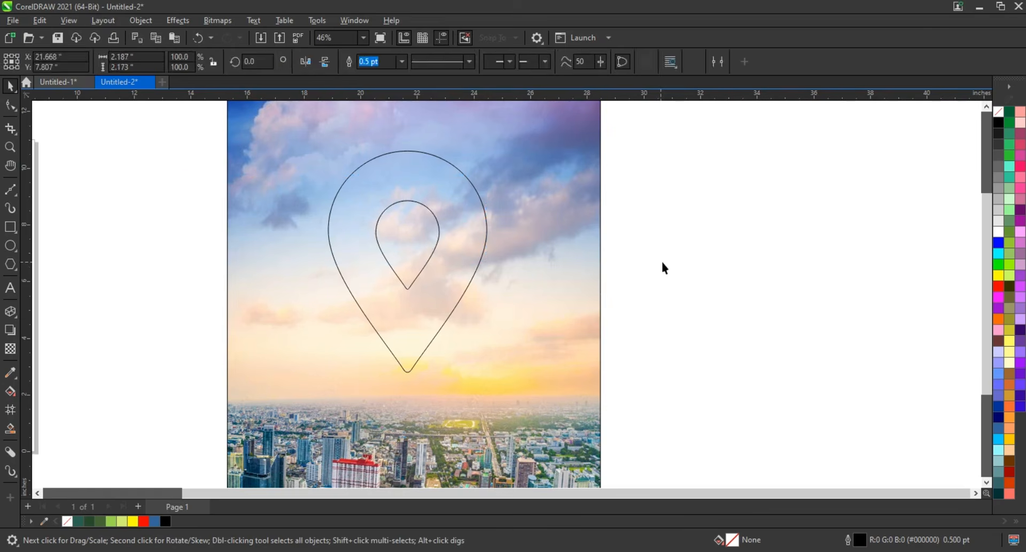
# Step: Shrink the small inner pin slightly about its centre and combine it with the outer pin into one curve
pyautogui.moveTo(640, 174); pyautogui.dragTo(366, 320)
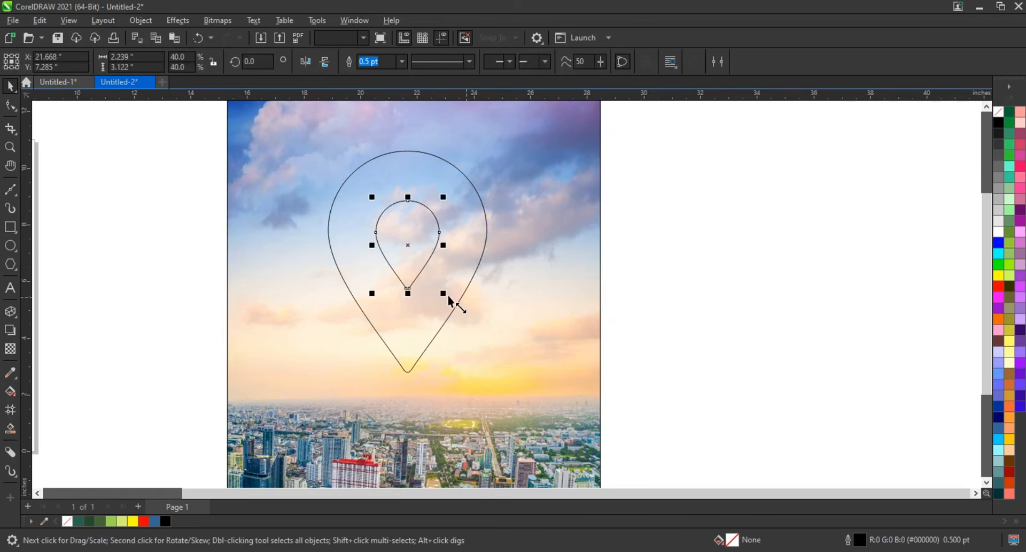
pyautogui.moveTo(443, 295); pyautogui.dragTo(440, 303)
pyautogui.keyDown('shift'); pyautogui.click(444, 306); pyautogui.keyUp('shift')
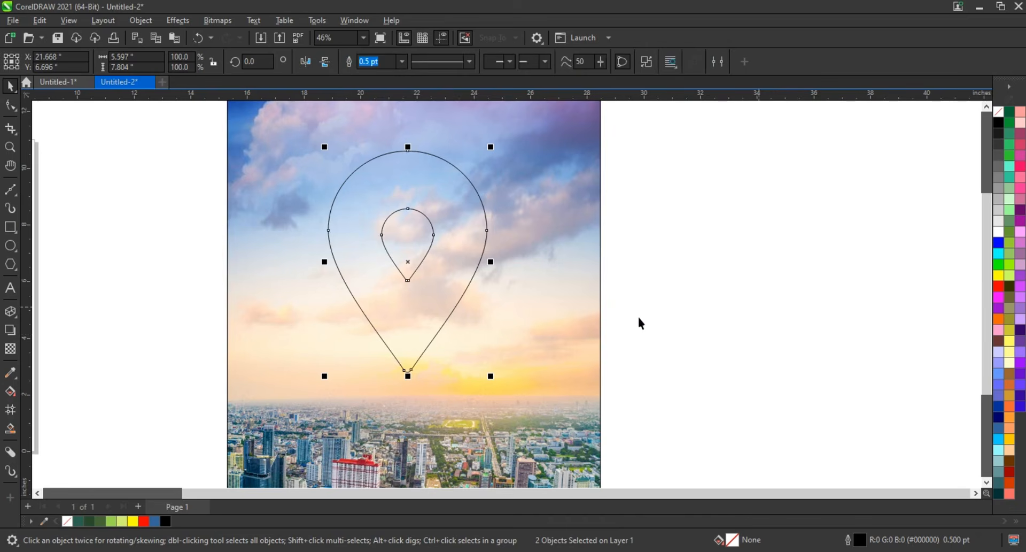
pyautogui.hotkey('shift', 'F2')
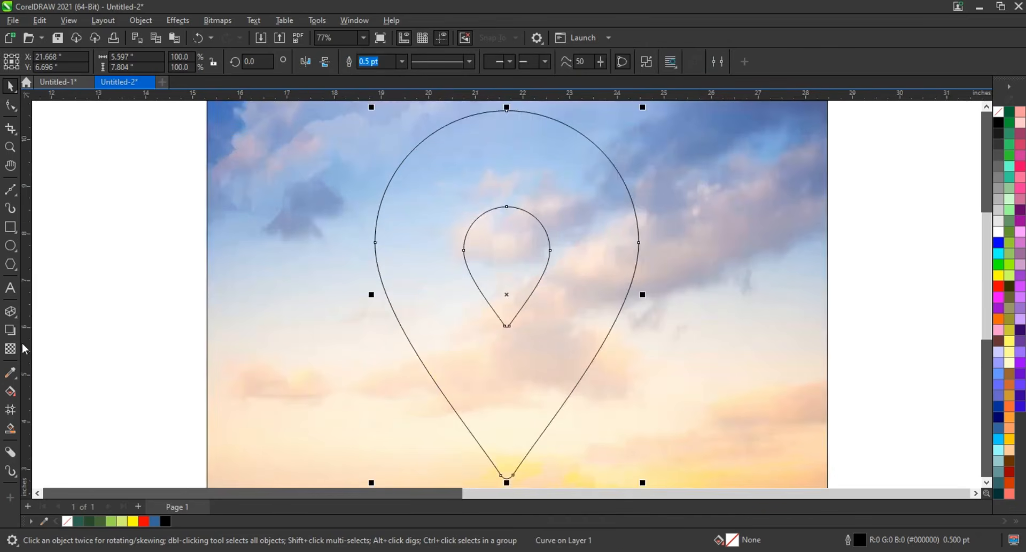
# Step: Add a drop shadow running from the pin's top to its tip and set the feather direction to Outside
pyautogui.click(12, 330)
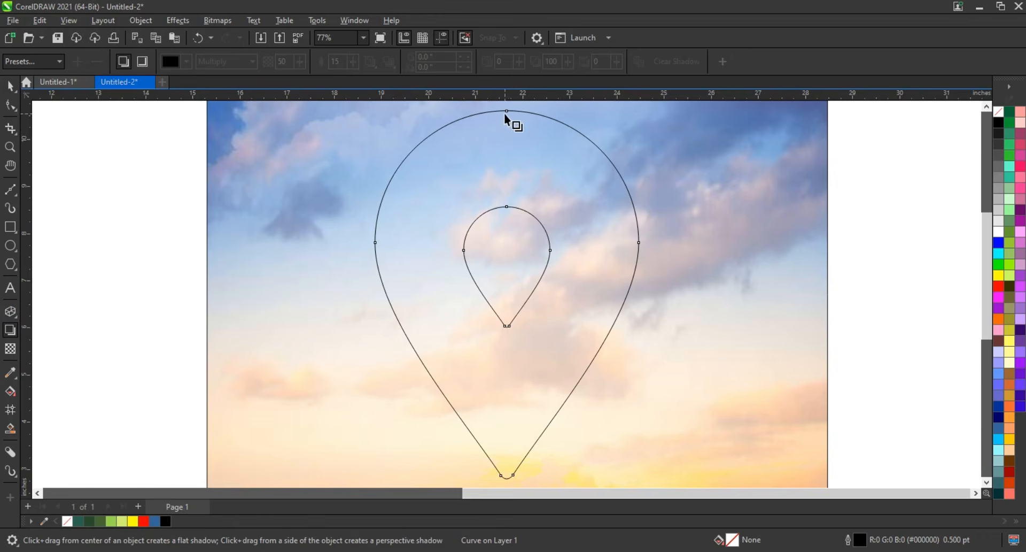
pyautogui.moveTo(507, 110); pyautogui.dragTo(507, 479)
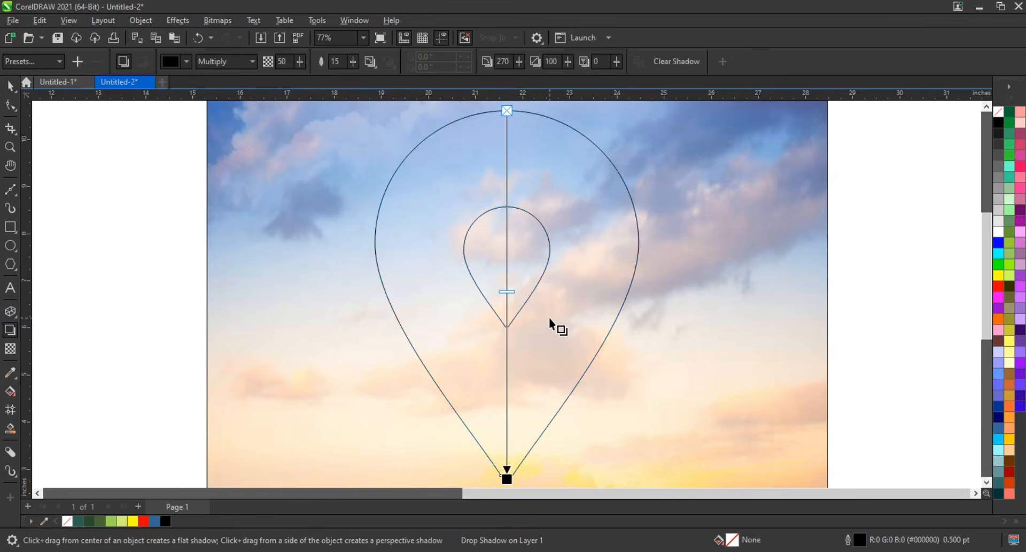
pyautogui.click(369, 63)
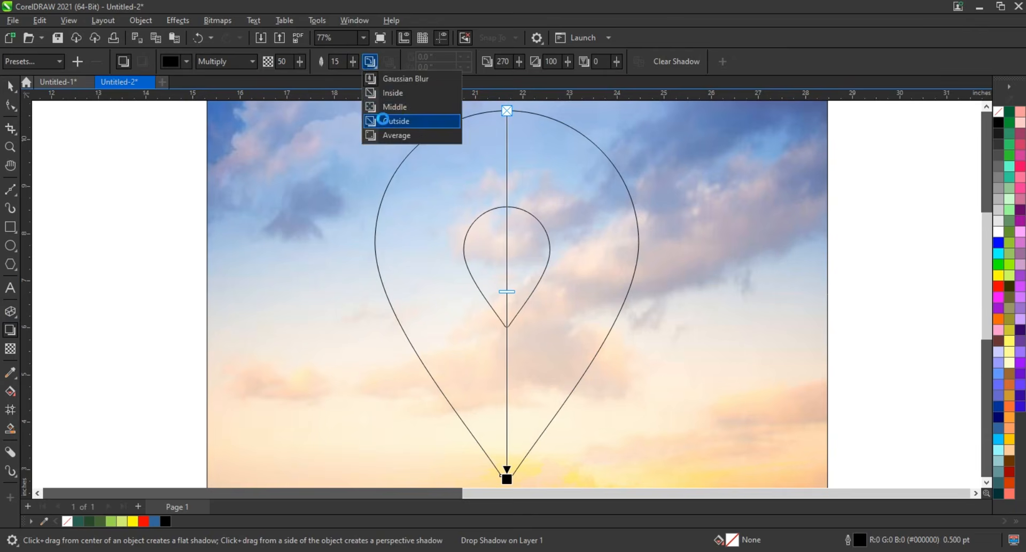
pyautogui.click(398, 125)
# Step: Set the drop shadow's merge mode to Normal, keep its colour black and raise its opacity to 64
pyautogui.click(238, 64)
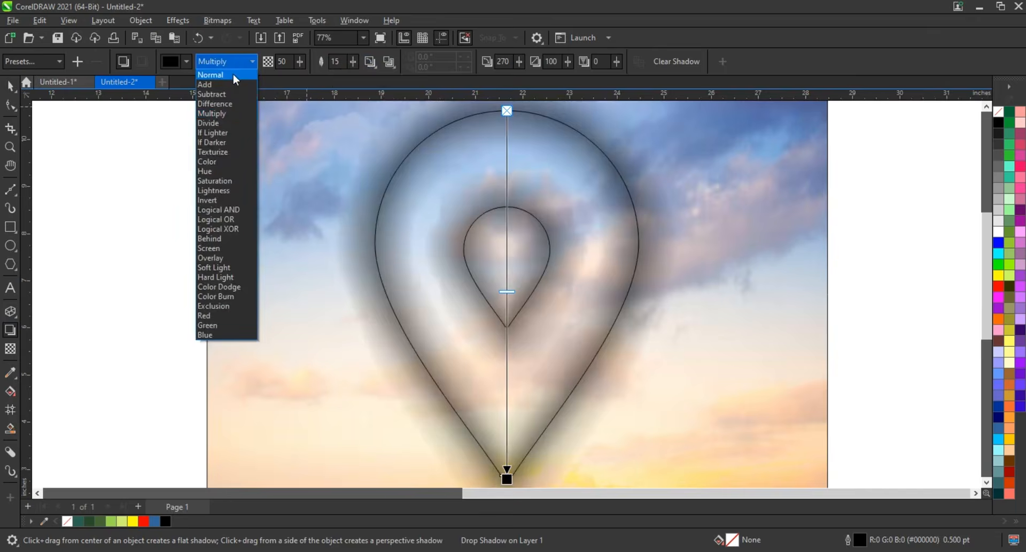
pyautogui.click(233, 75)
pyautogui.click(178, 66)
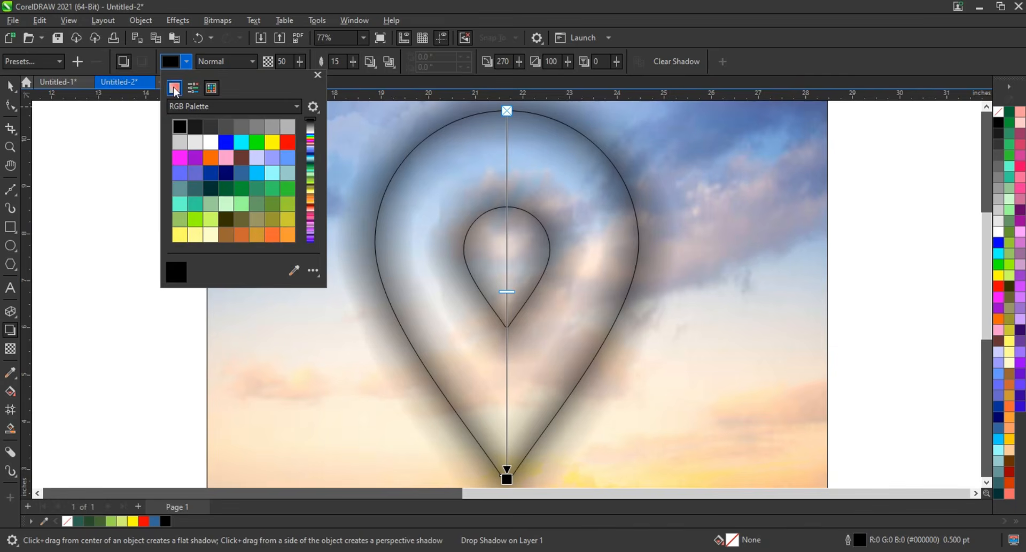
pyautogui.click(174, 88)
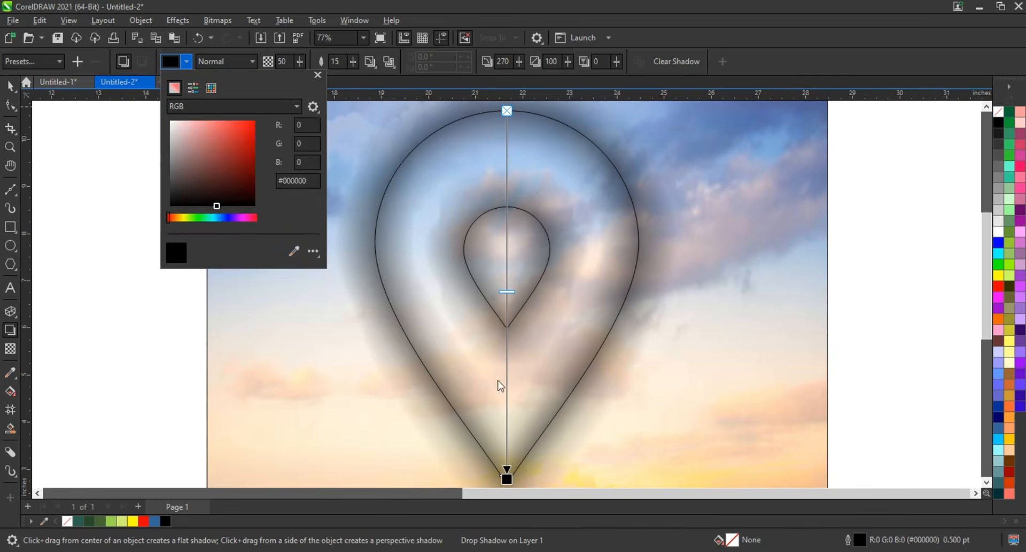
pyautogui.click(500, 384)
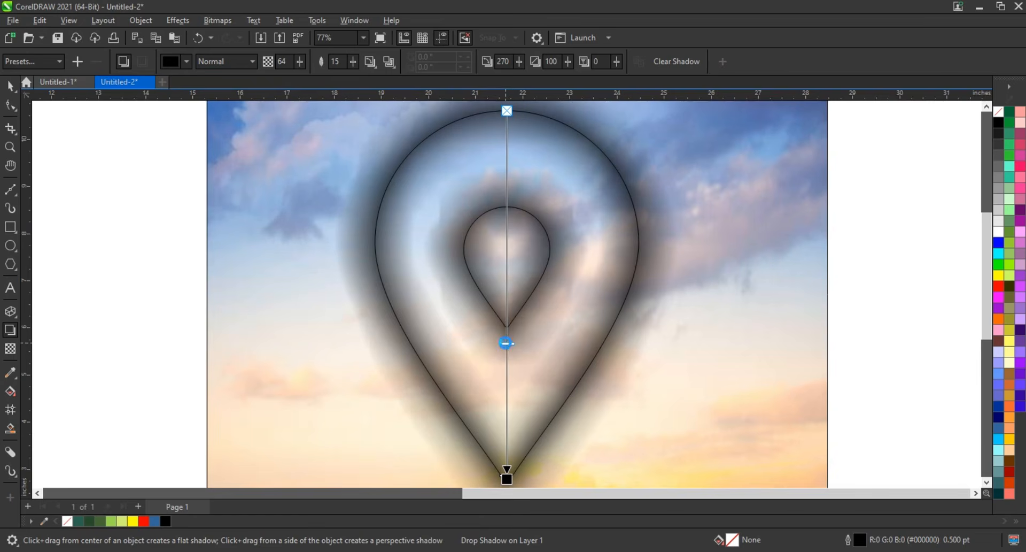
# Step: Break the drop shadow apart from the pin outline
pyautogui.click(10, 90)
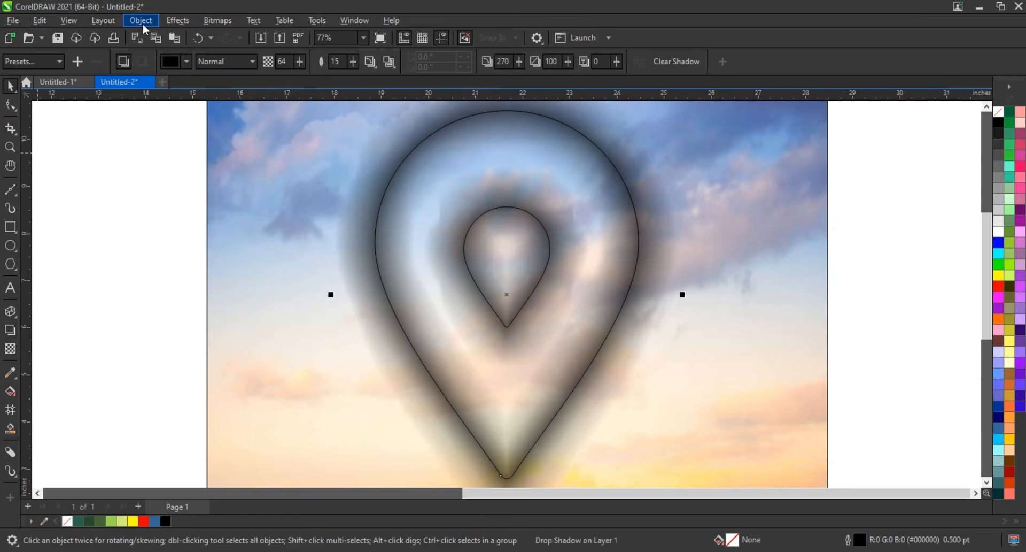
pyautogui.click(140, 20)
pyautogui.click(171, 317)
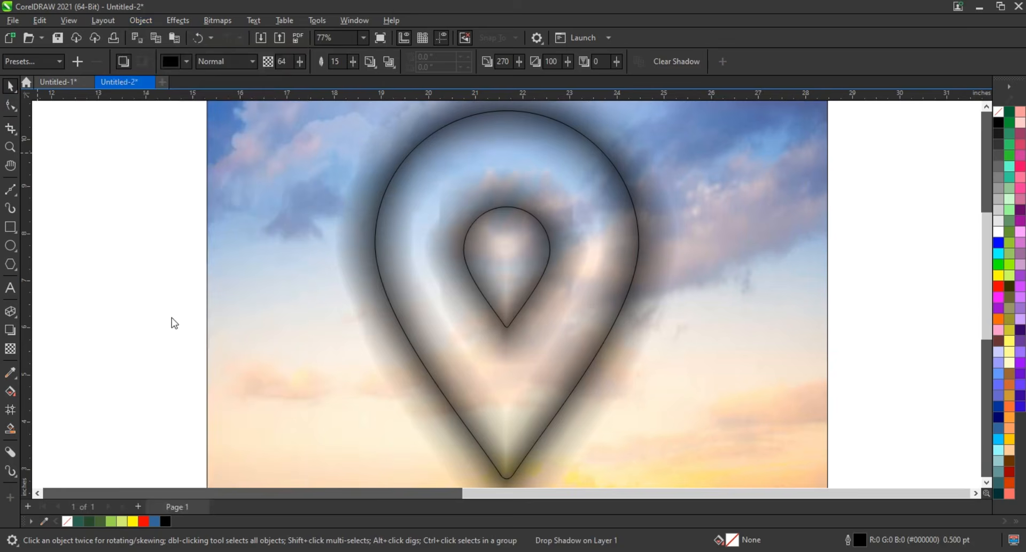
# Step: Place the separated drop shadow inside the pin outline as a PowerClip
pyautogui.click(667, 271)
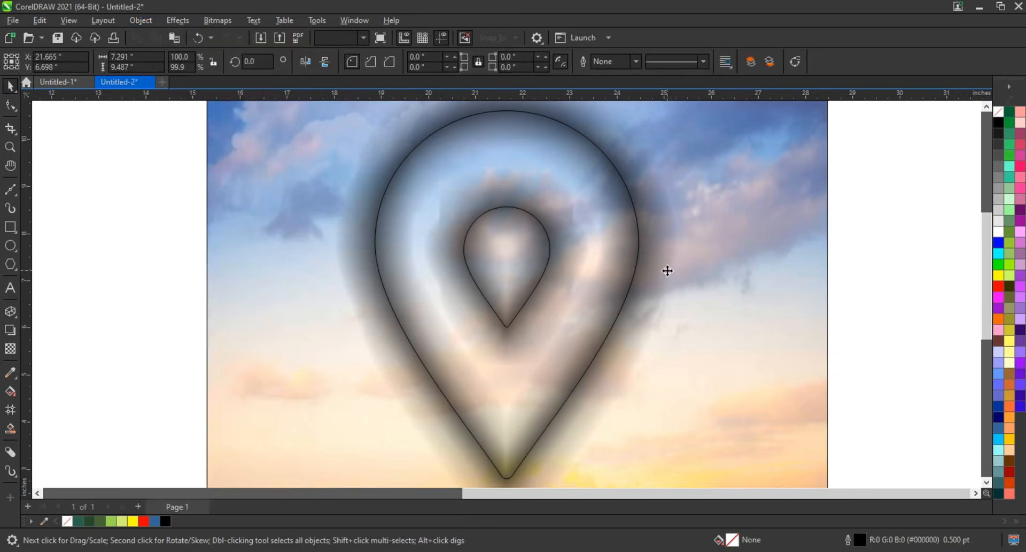
pyautogui.press('Delete')
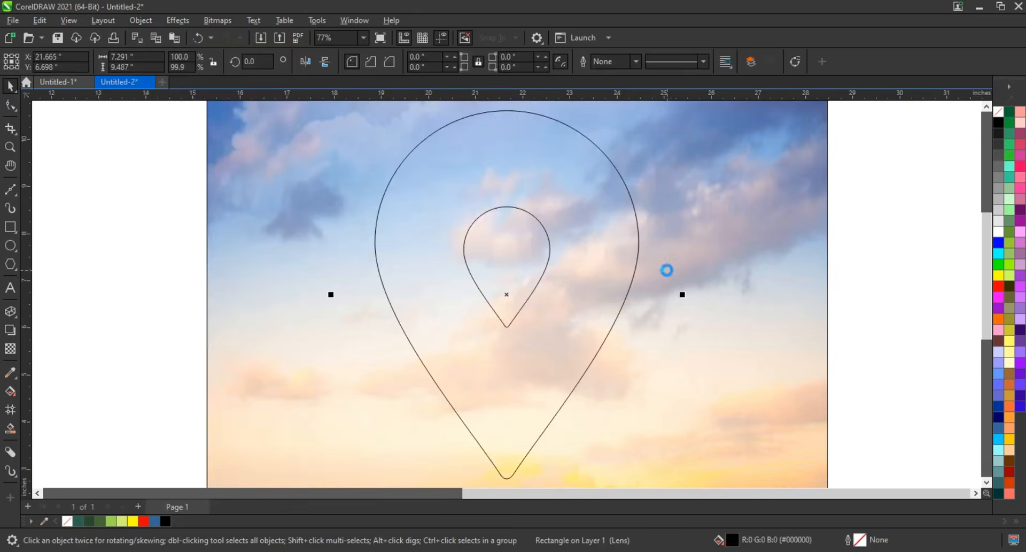
pyautogui.hotkey('ctrl', 'z')
pyautogui.rightClick(666, 271)
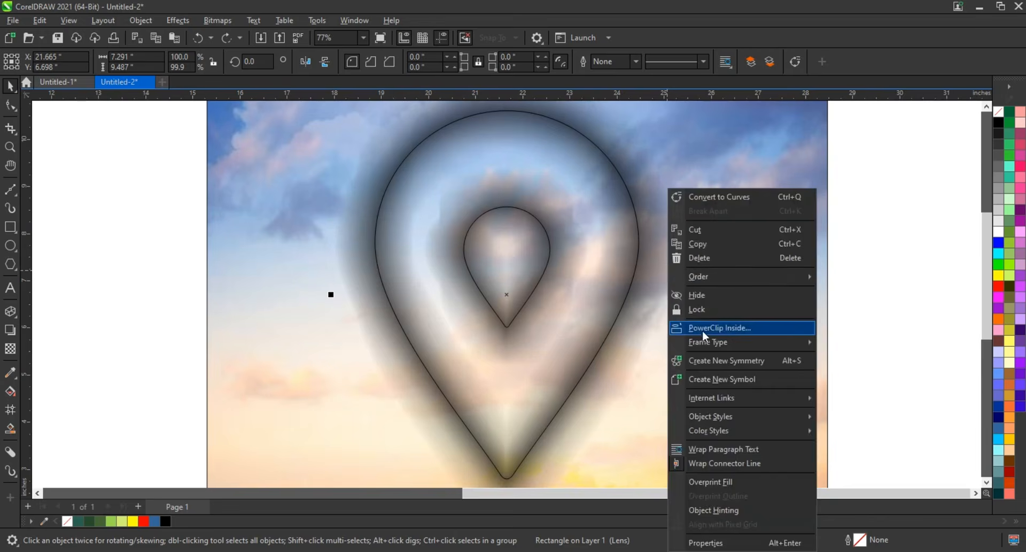
pyautogui.click(701, 329)
pyautogui.click(524, 212)
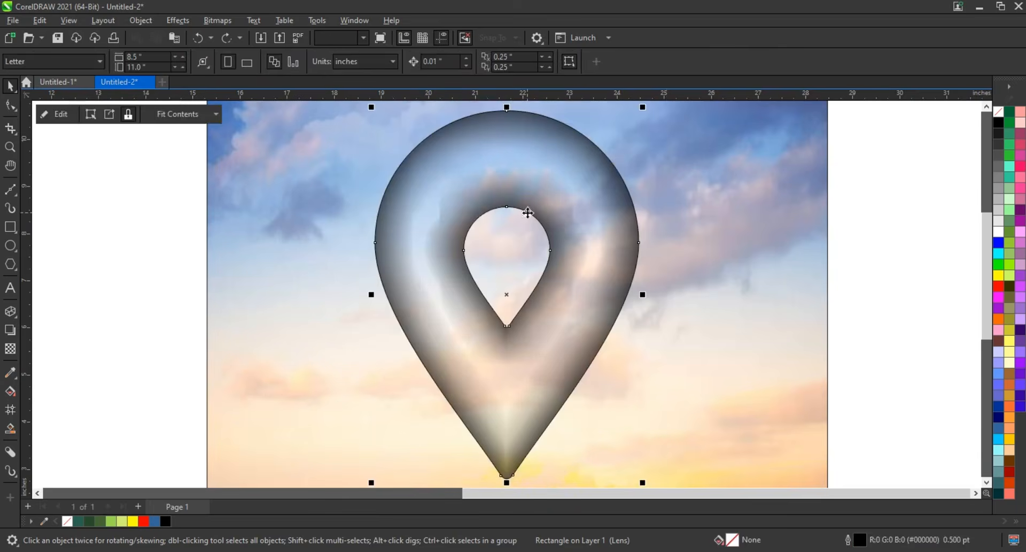
# Step: Fill the pin with dark green (R43 G98 B77) and remove its outline
pyautogui.click(78, 521)
pyautogui.rightClick(999, 112)
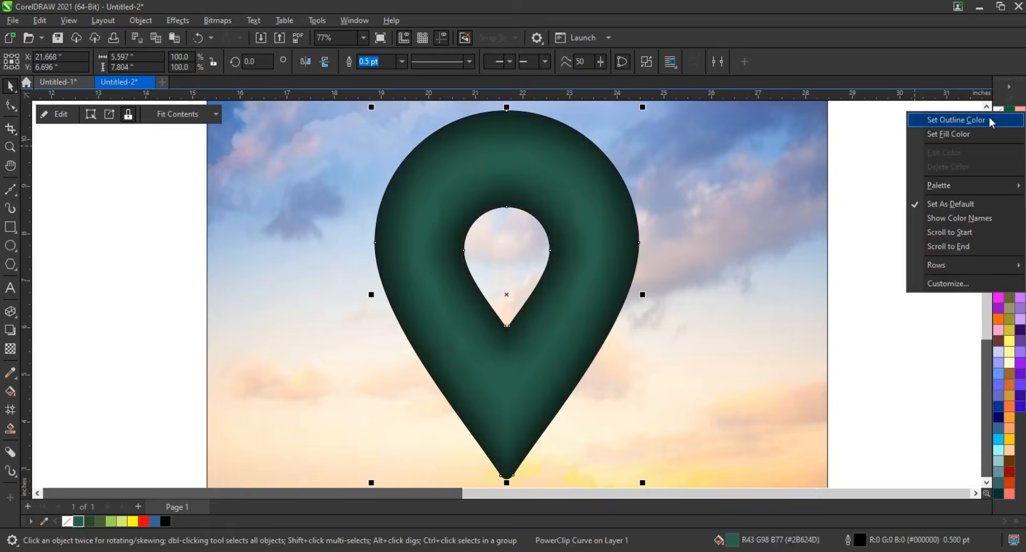
pyautogui.click(919, 119)
# Step: Centre the green pin horizontally on the sky-and-city background
pyautogui.click(594, 264)
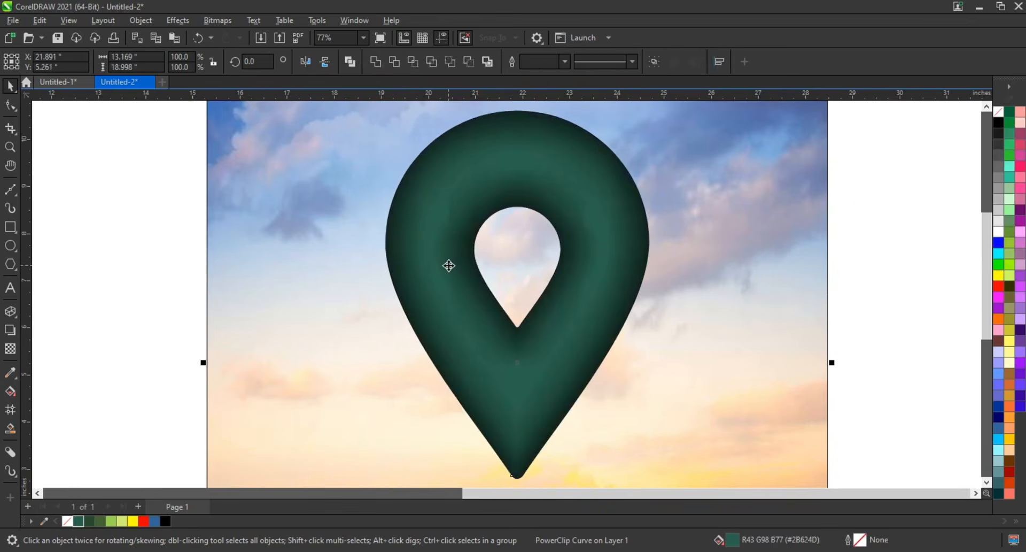
pyautogui.scroll(-2, 448, 265)
pyautogui.click(274, 270)
pyautogui.scroll(-1, 274, 271)
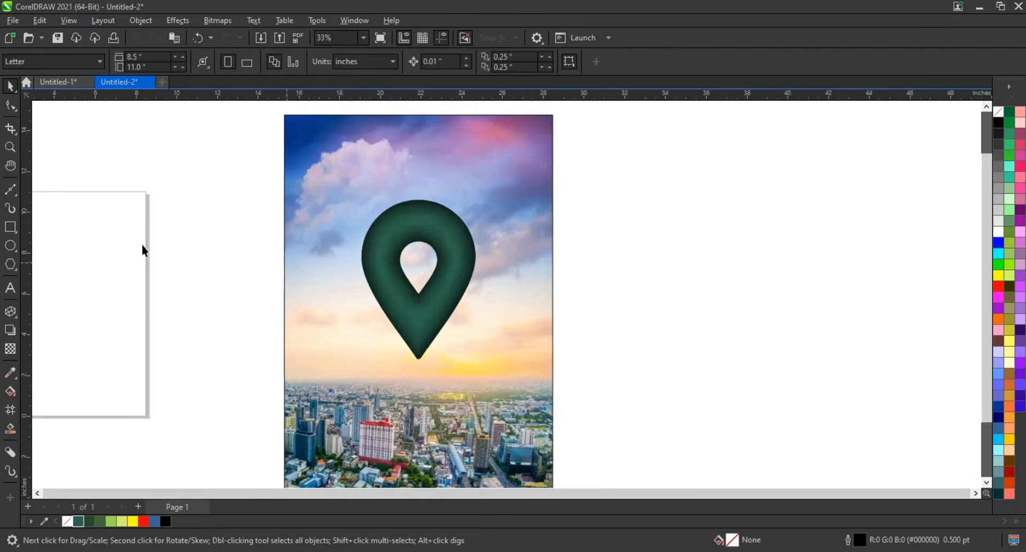
# Step: Duplicate the green pin to the right of the original and extract the shadow contents from the copy
pyautogui.click(9, 146)
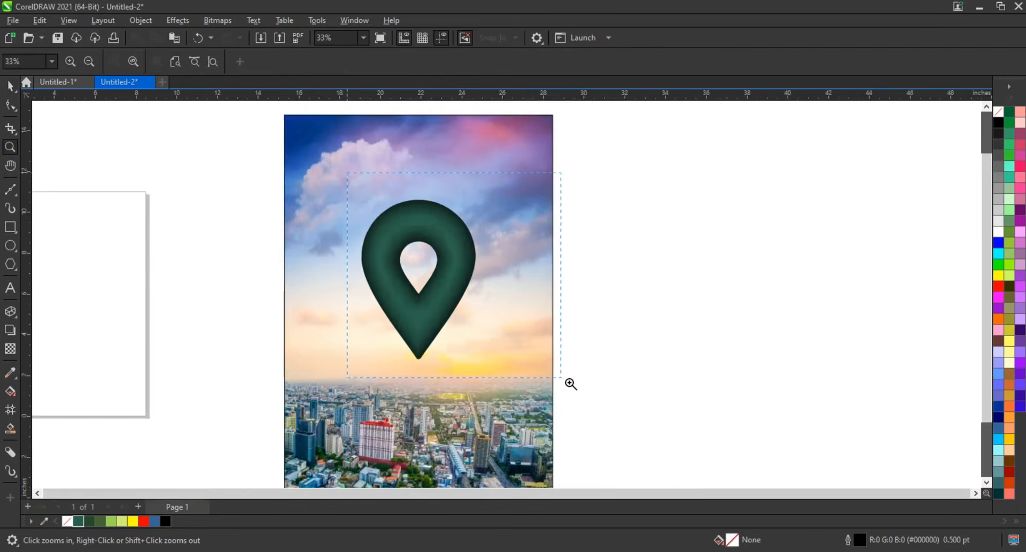
pyautogui.moveTo(575, 385); pyautogui.dragTo(576, 385)
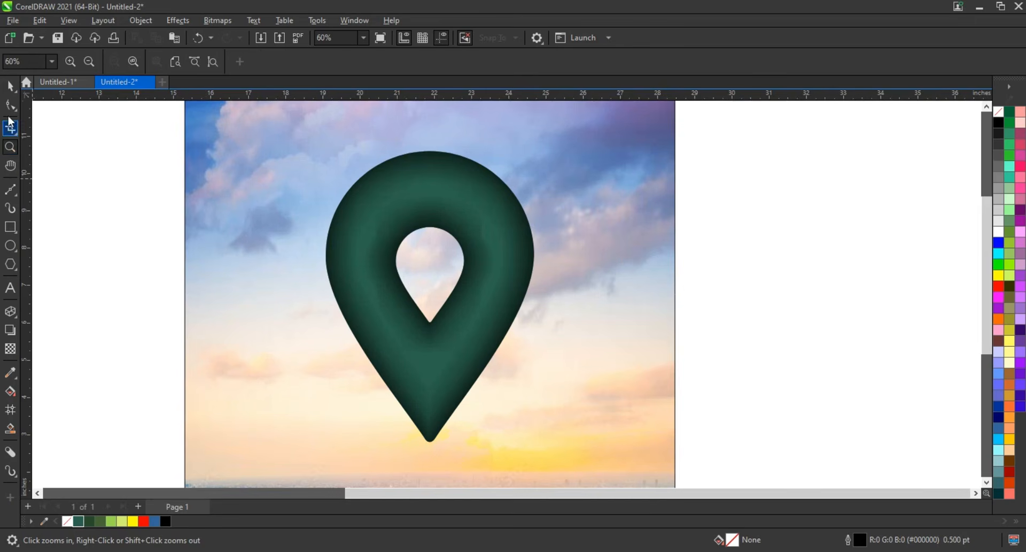
pyautogui.press('space')
pyautogui.click(451, 217)
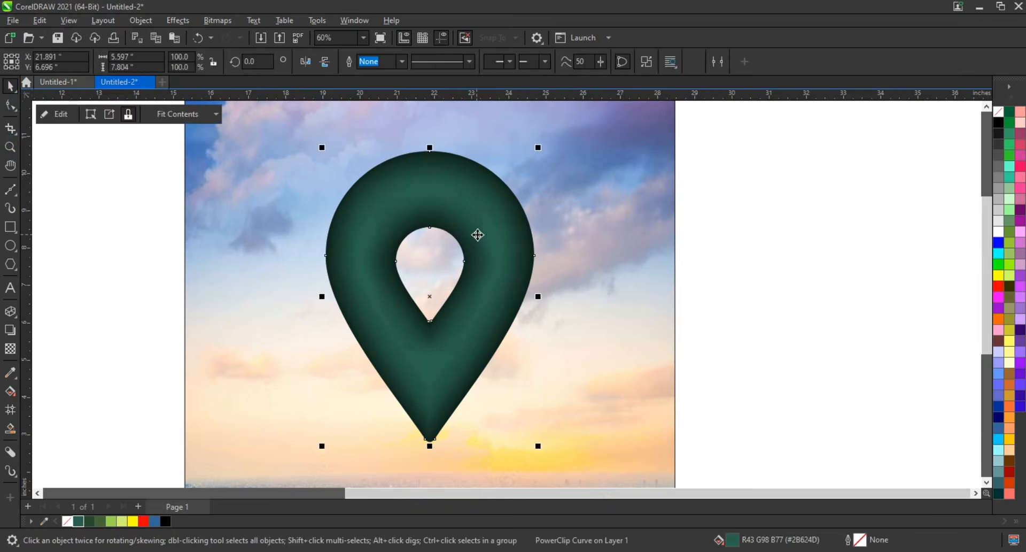
pyautogui.moveTo(476, 234); pyautogui.dragTo(721, 236)
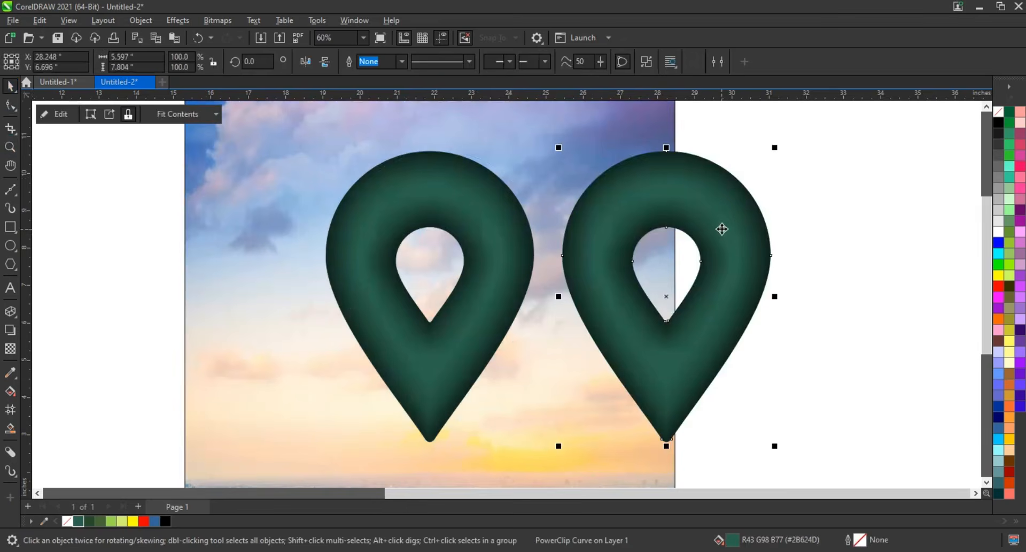
pyautogui.rightClick(722, 228)
pyautogui.click(729, 158)
# Step: Give the copied pin a black outline with no fill and set its frame type to None
pyautogui.click(998, 122)
pyautogui.rightClick(999, 122)
pyautogui.click(988, 134)
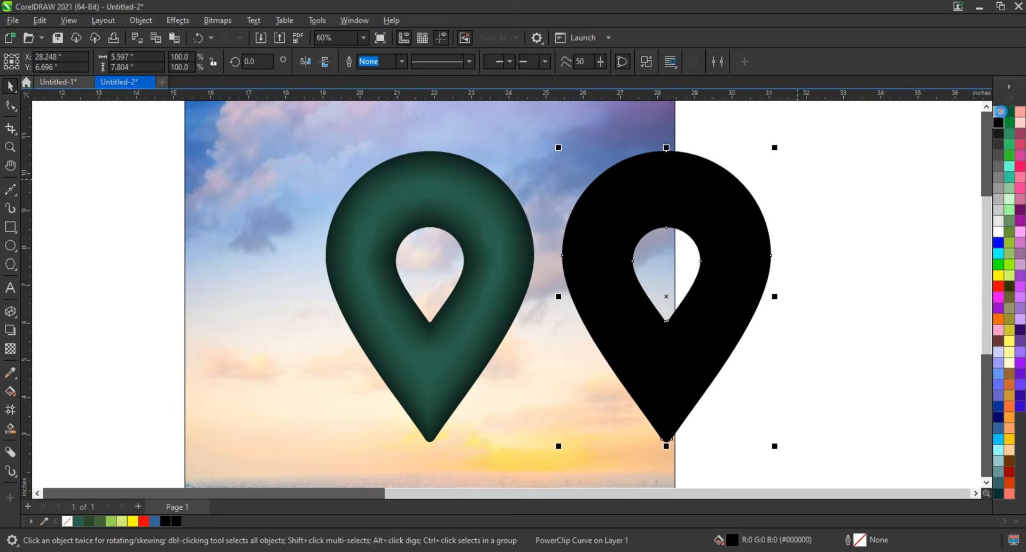
pyautogui.click(999, 112)
pyautogui.rightClick(669, 191)
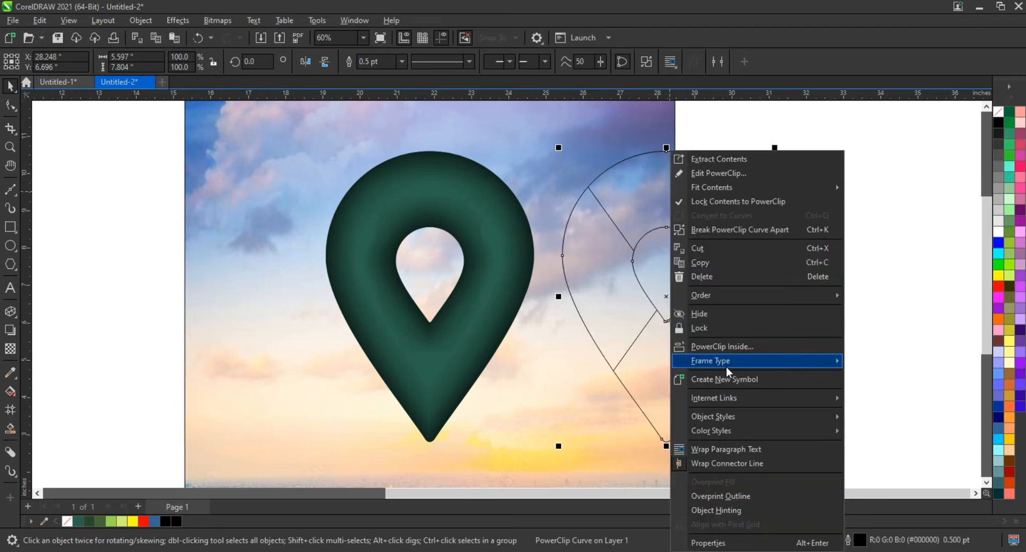
pyautogui.moveTo(759, 361)
pyautogui.click(864, 395)
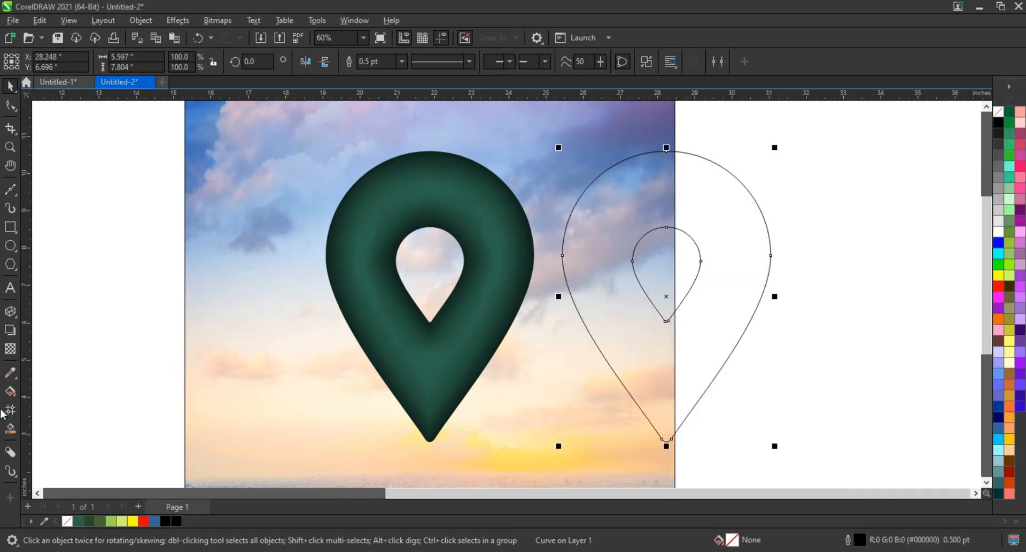
# Step: Add an inward contour to the copied pin outline with 2 steps and a 0.382" offset
pyautogui.click(20, 324)
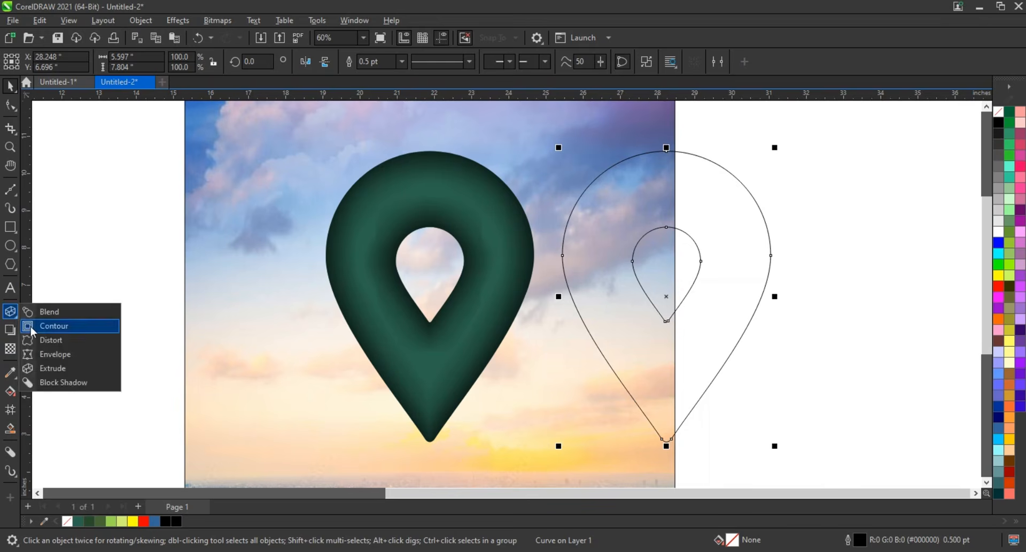
pyautogui.click(59, 325)
pyautogui.moveTo(668, 154); pyautogui.dragTo(667, 173)
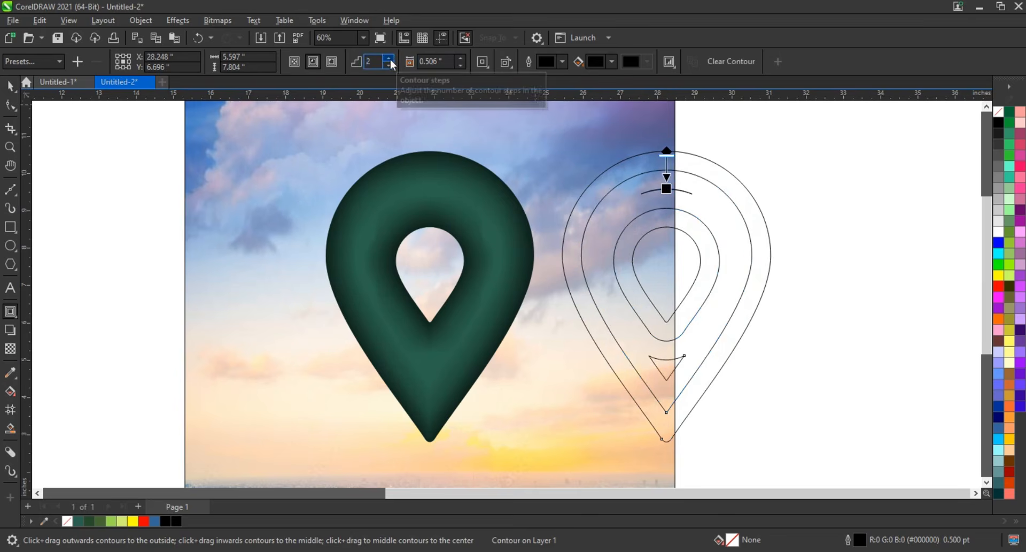
pyautogui.write('3')
pyautogui.moveTo(666, 187)
pyautogui.mouseDown()
pyautogui.moveTo(667, 176)
pyautogui.moveTo(673, 184)
pyautogui.mouseUp()
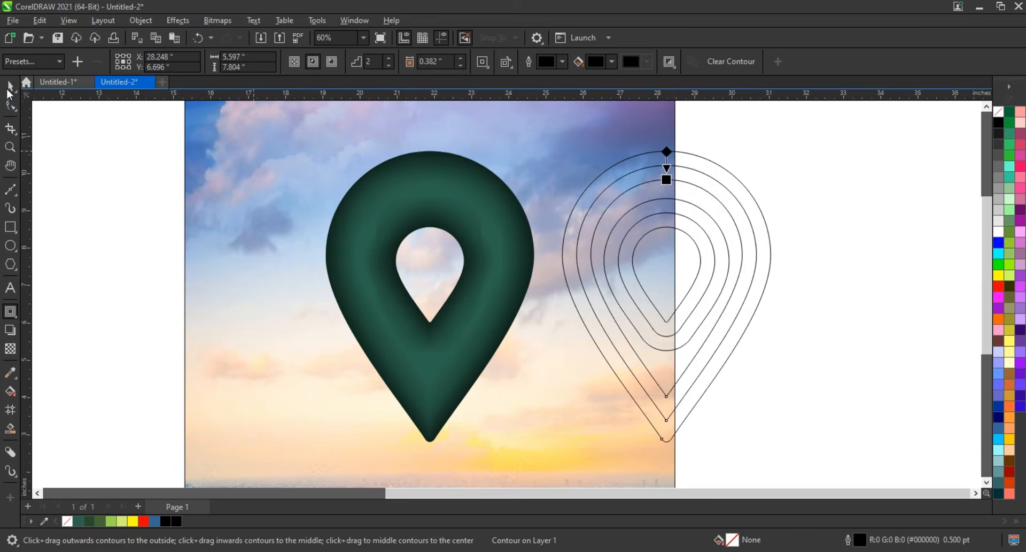
# Step: Break the contour apart from the copied pin and delete the original pin outline around it
pyautogui.click(9, 89)
pyautogui.click(140, 20)
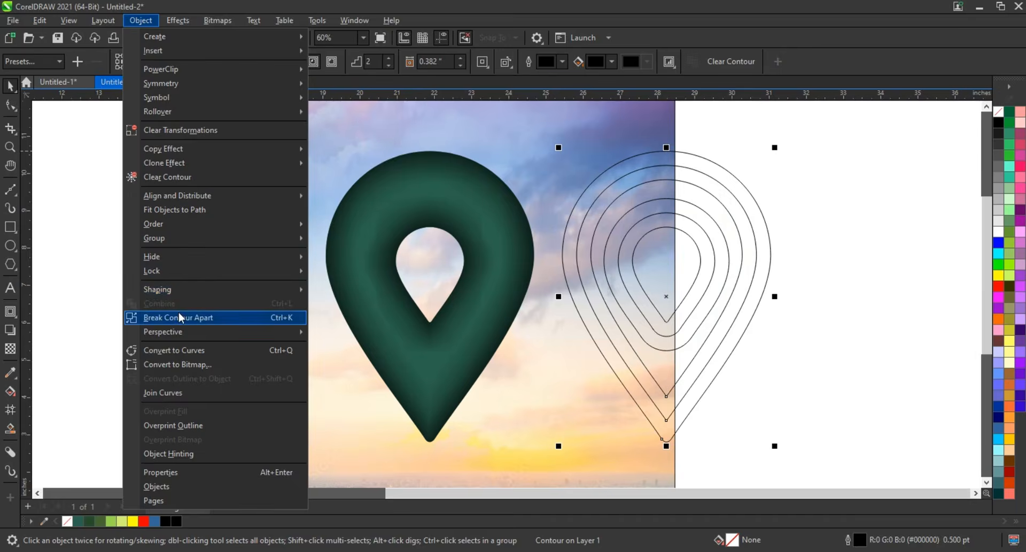
pyautogui.click(180, 317)
pyautogui.press('Escape')
pyautogui.click(703, 158)
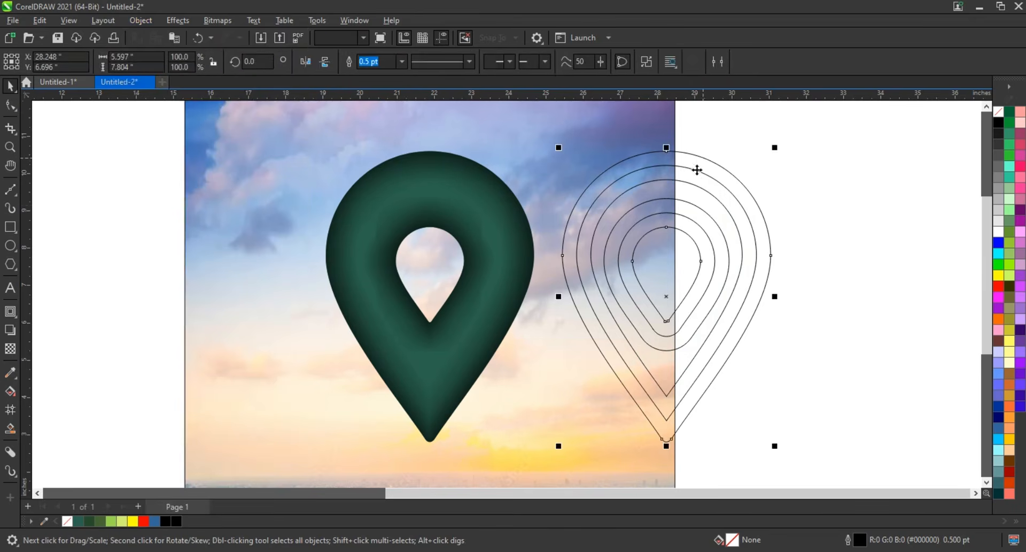
pyautogui.press('Delete')
# Step: Ungroup the remaining contours and break the larger contour curve apart into separate pin shapes
pyautogui.click(694, 168)
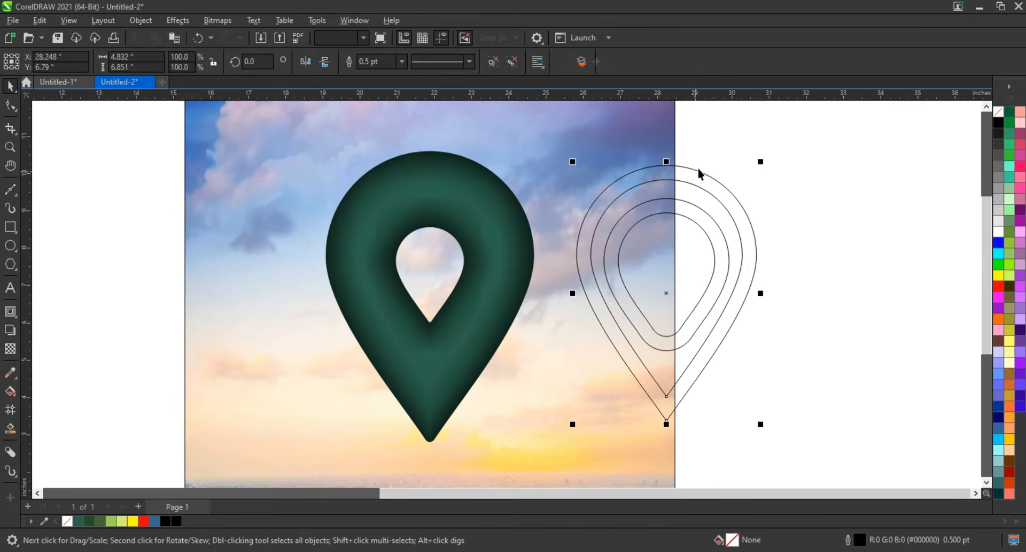
pyautogui.click(818, 185)
pyautogui.click(711, 241)
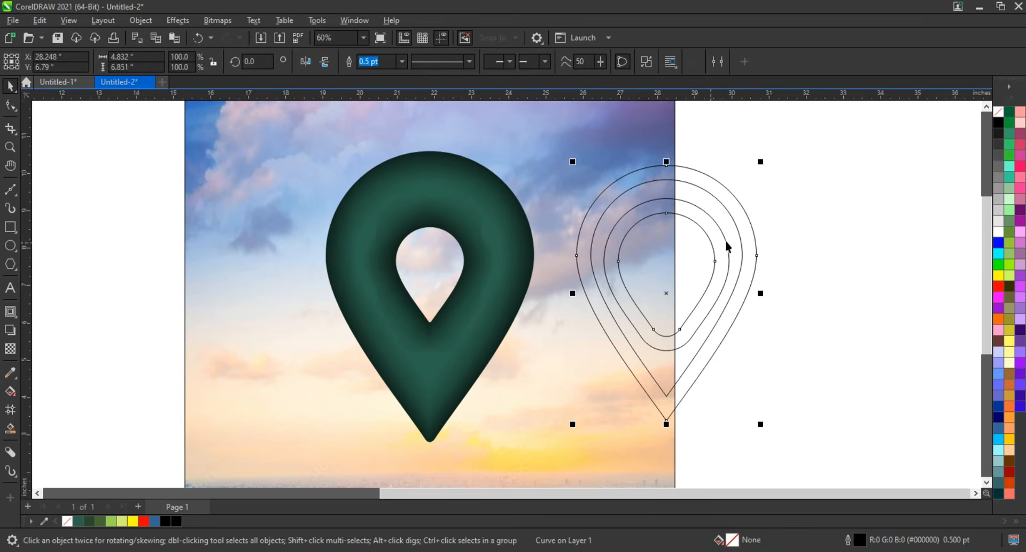
pyautogui.click(650, 63)
pyautogui.click(858, 211)
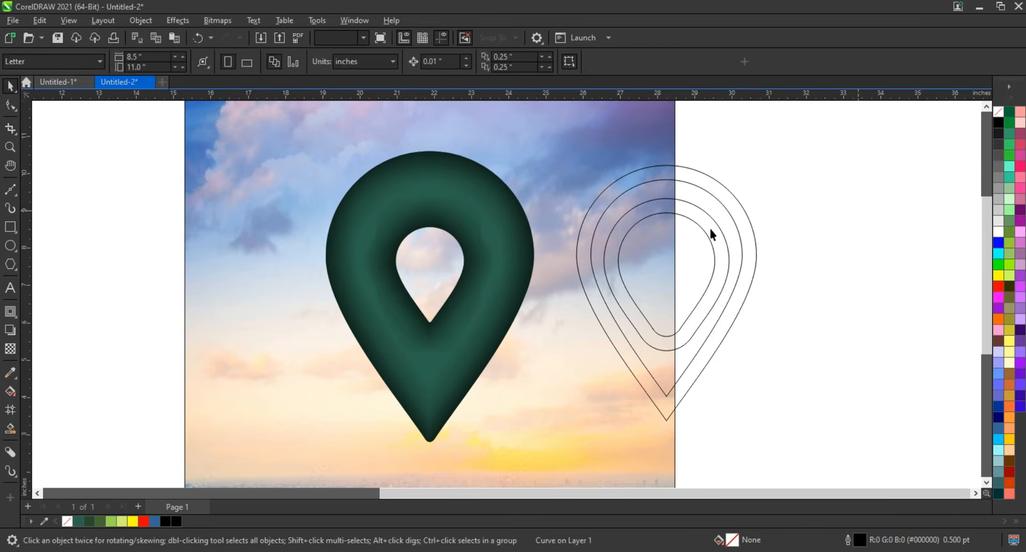
# Step: Fill the innermost pin shape yellow, the middle one light green (R212 G240 B119) and the outermost one green (R152 G216 B80)
pyautogui.click(702, 229)
pyautogui.click(136, 520)
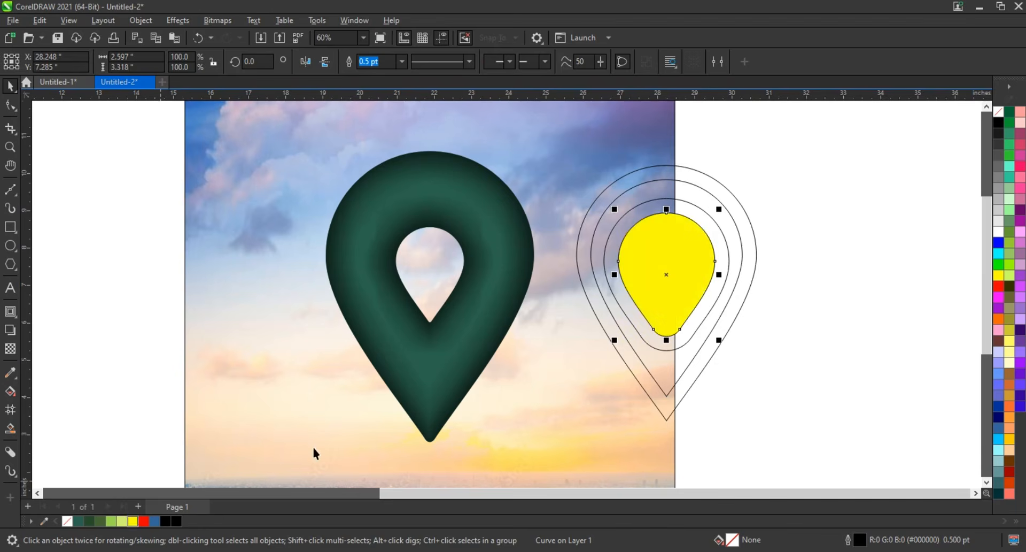
pyautogui.click(687, 201)
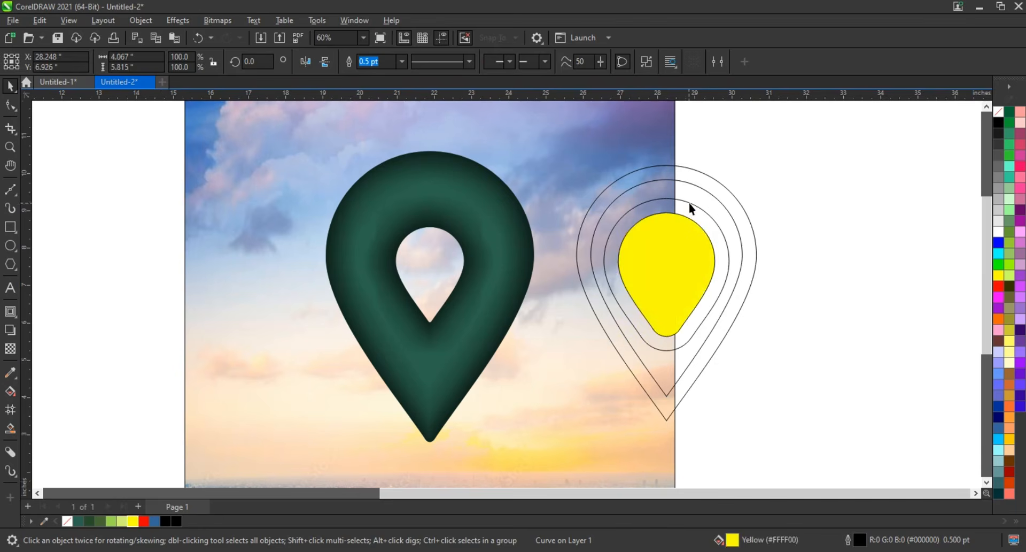
pyautogui.click(121, 521)
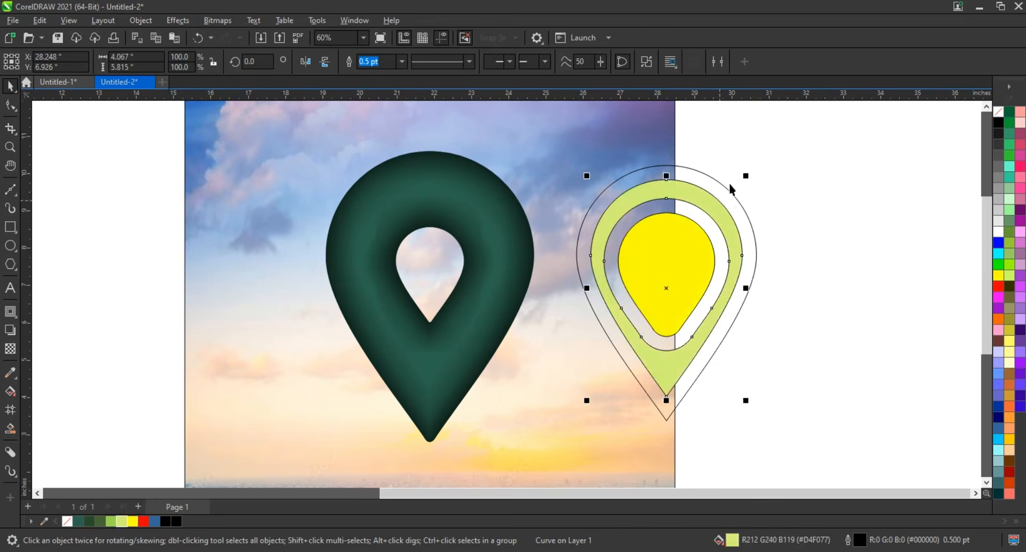
pyautogui.click(726, 191)
pyautogui.click(110, 521)
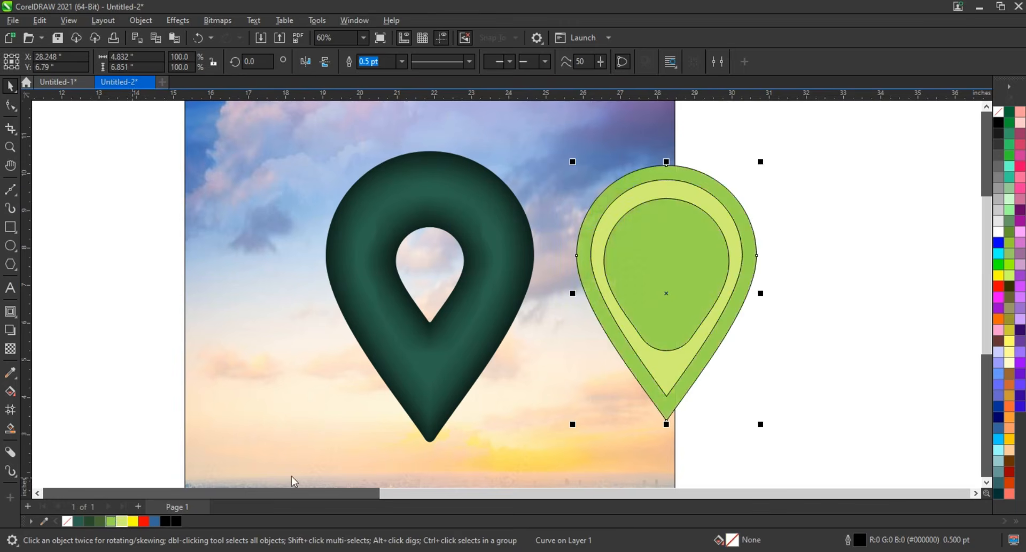
# Step: Reorder the outermost green shape so it sits behind the other pin shapes but in front of the background
pyautogui.hotkey('shift', 'pagedown')
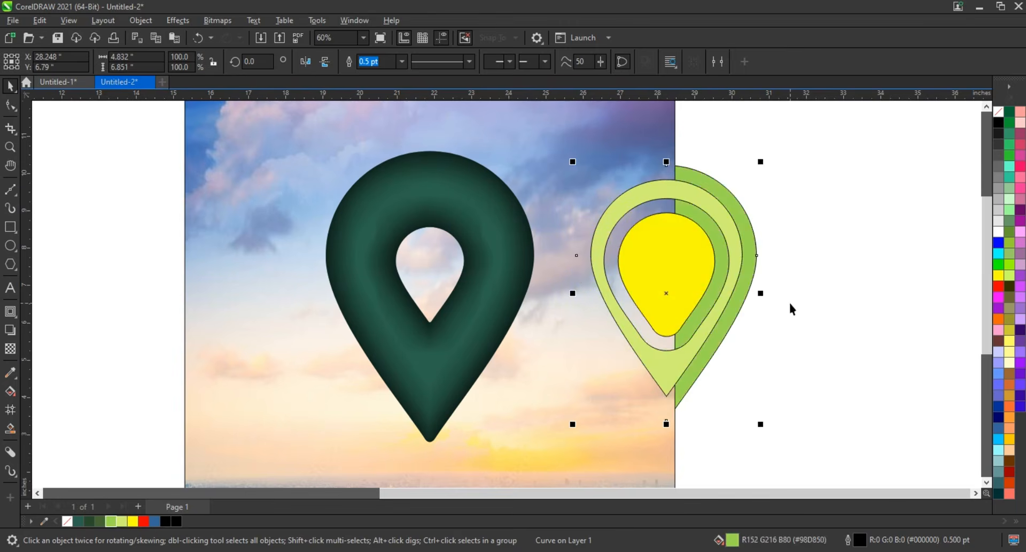
pyautogui.hotkey('ctrl', 'pageup')
pyautogui.click(792, 309)
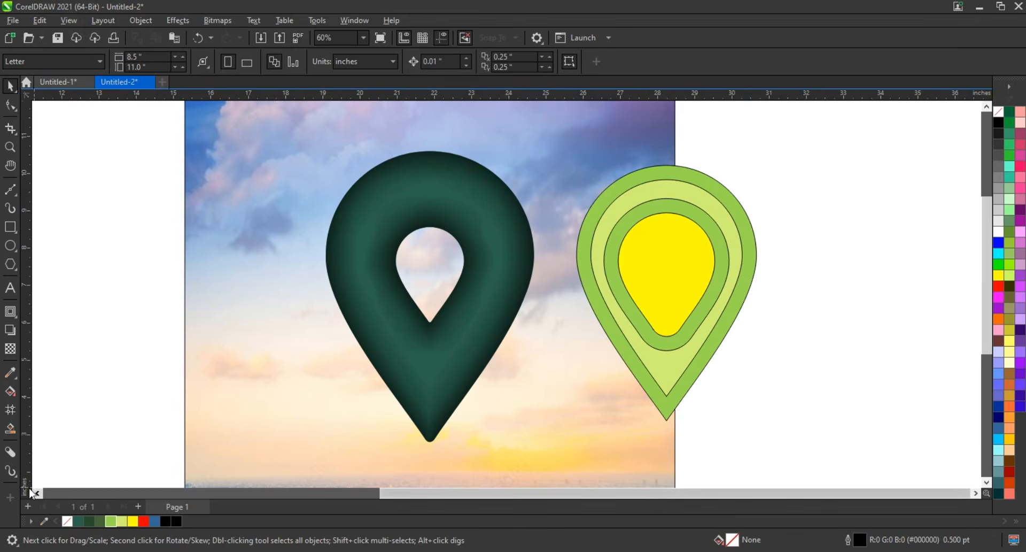
# Step: Smart-fill the ring around the yellow pin as a new shape and colour it light green
pyautogui.click(11, 428)
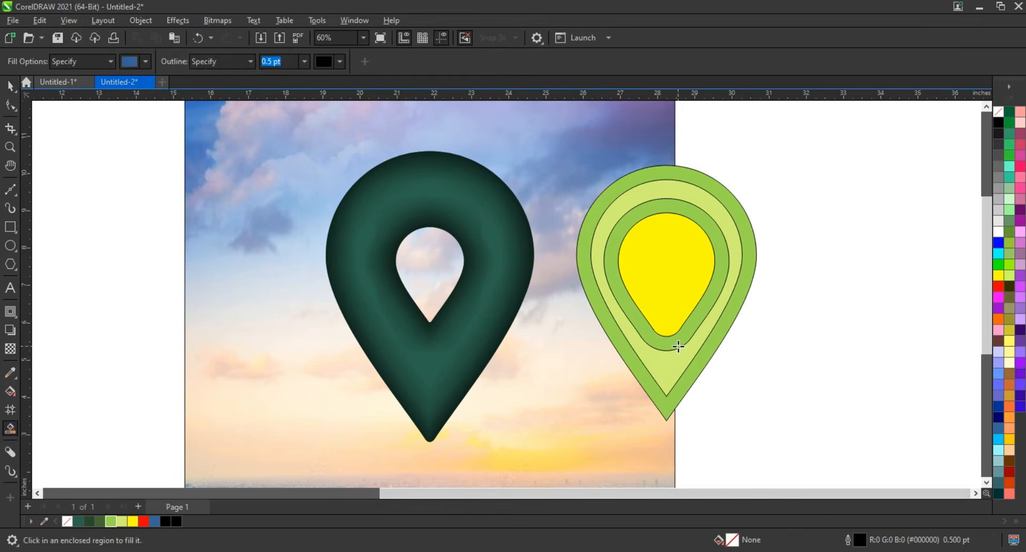
pyautogui.click(678, 346)
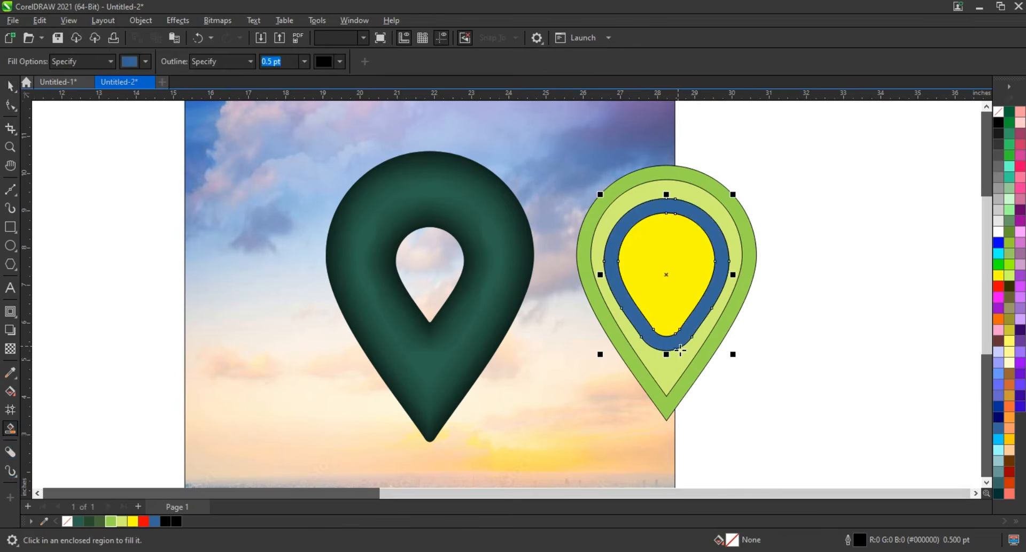
pyautogui.click(122, 519)
pyautogui.click(819, 389)
# Step: Recolour the middle pin shape green and the outermost one dark olive green
pyautogui.click(676, 376)
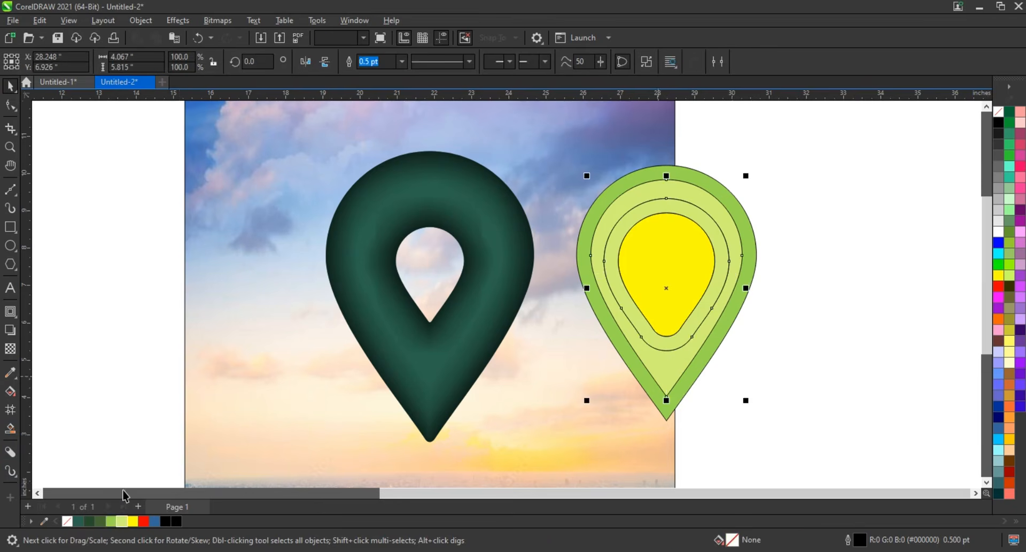
pyautogui.click(111, 520)
pyautogui.click(681, 404)
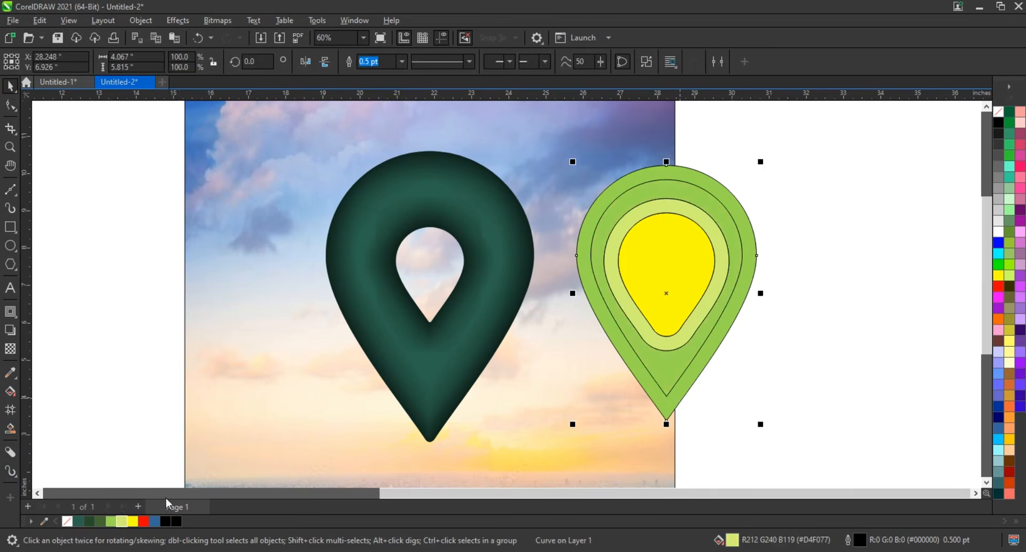
pyautogui.click(101, 520)
# Step: Remove the outlines of the four coloured pin shapes and move them together onto the dark green pin
pyautogui.moveTo(813, 126); pyautogui.dragTo(570, 426)
pyautogui.rightClick(998, 111)
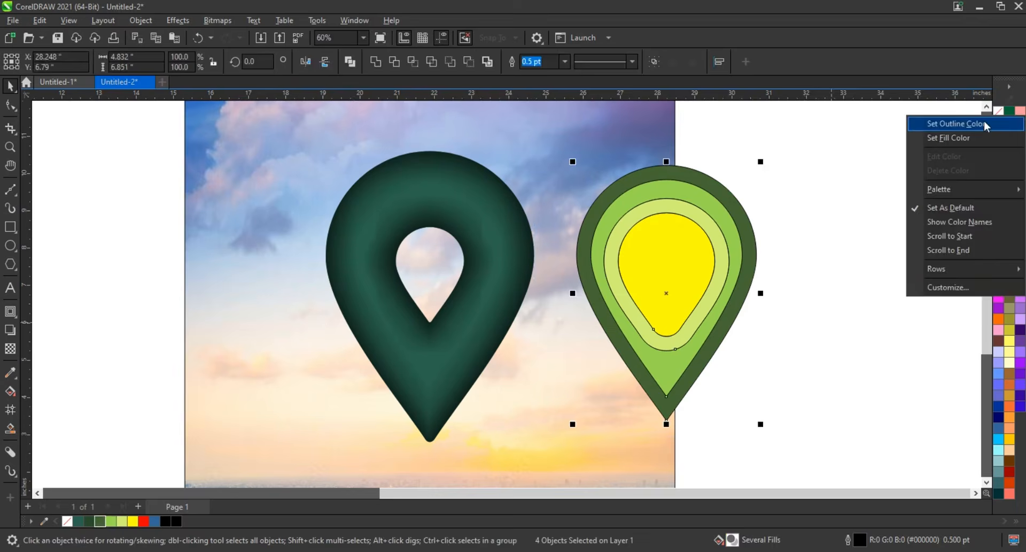
pyautogui.click(985, 123)
pyautogui.moveTo(735, 275); pyautogui.dragTo(496, 280)
# Step: Convert the four selected pin shapes to a 300 dpi RGB bitmap with anti-aliasing and a transparent background
pyautogui.click(209, 21)
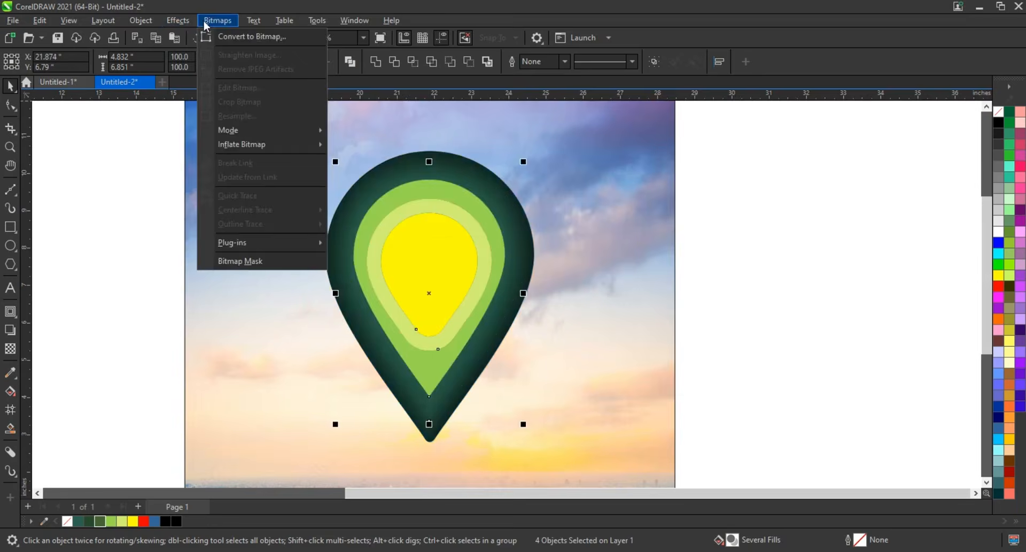
pyautogui.click(214, 34)
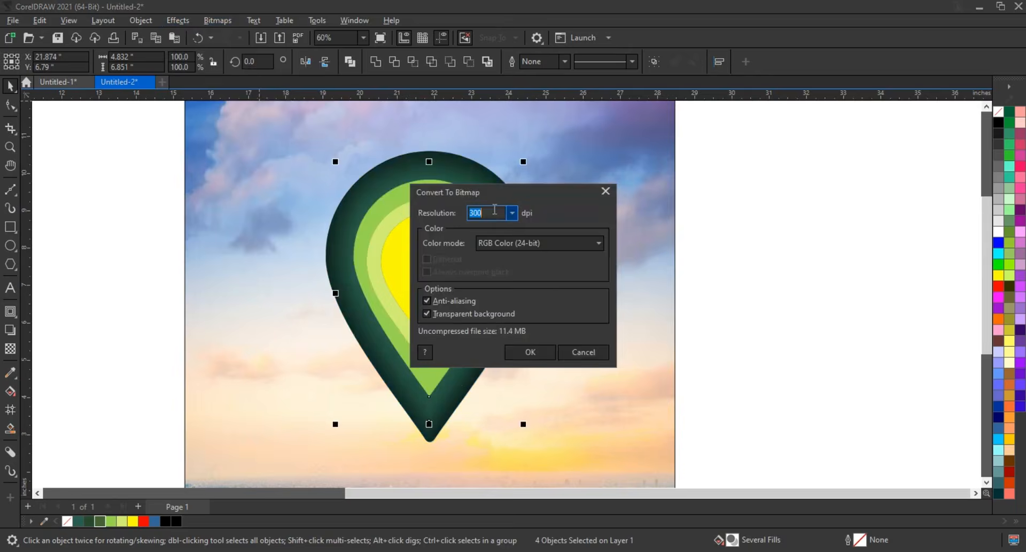
pyautogui.click(524, 352)
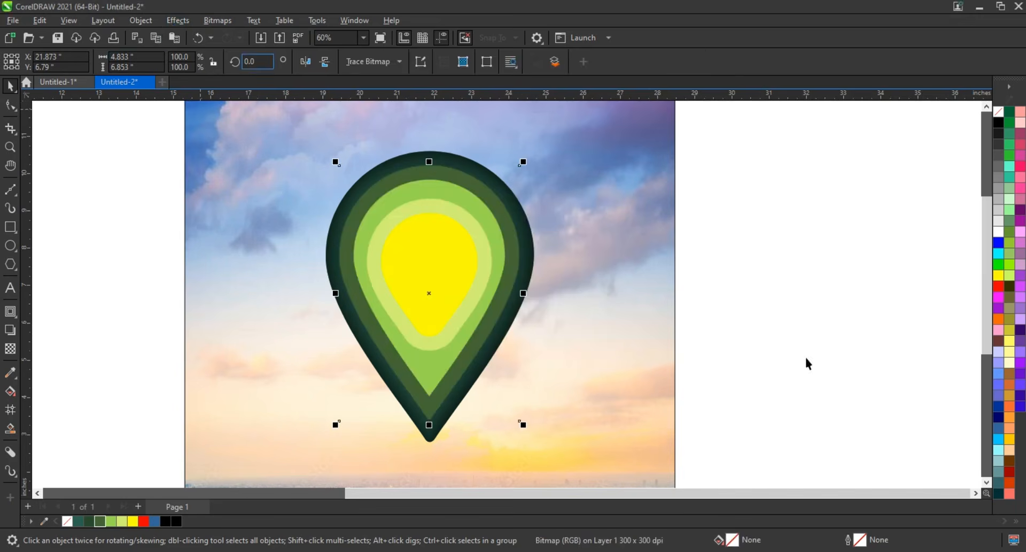
# Step: Apply a Gaussian blur with a 45-pixel radius to the pin bitmap
pyautogui.click(177, 20)
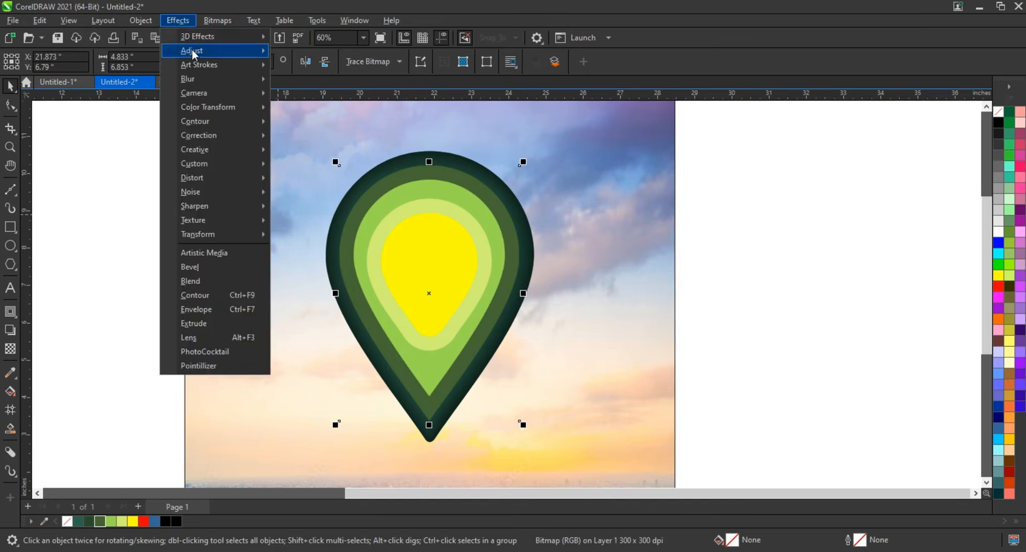
pyautogui.moveTo(203, 79)
pyautogui.click(306, 95)
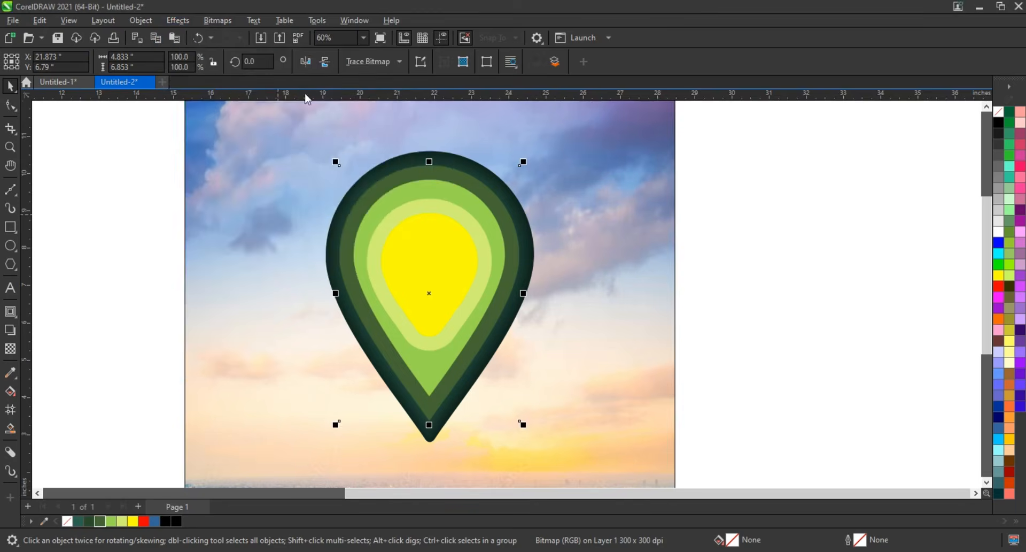
pyautogui.moveTo(511, 231); pyautogui.dragTo(839, 229)
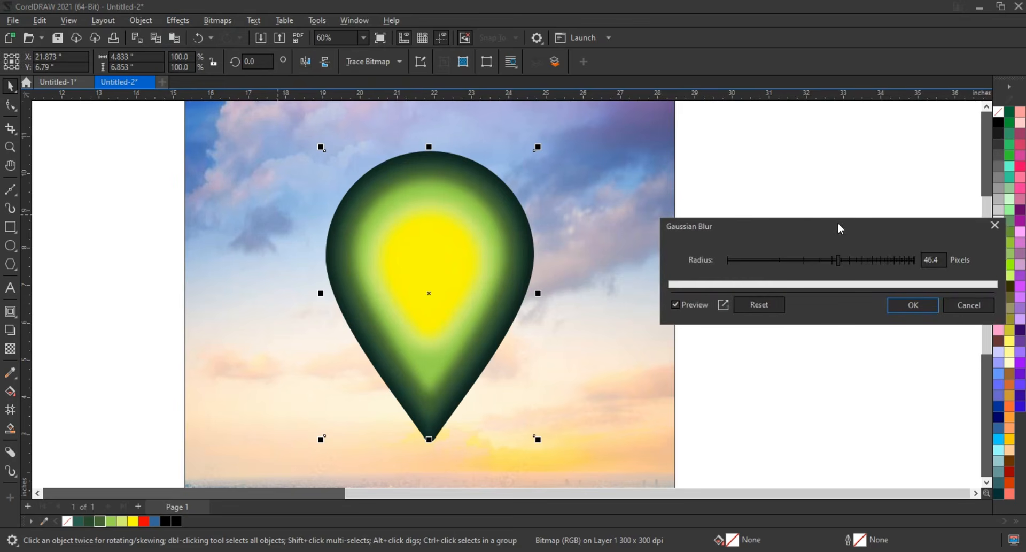
pyautogui.click(845, 260)
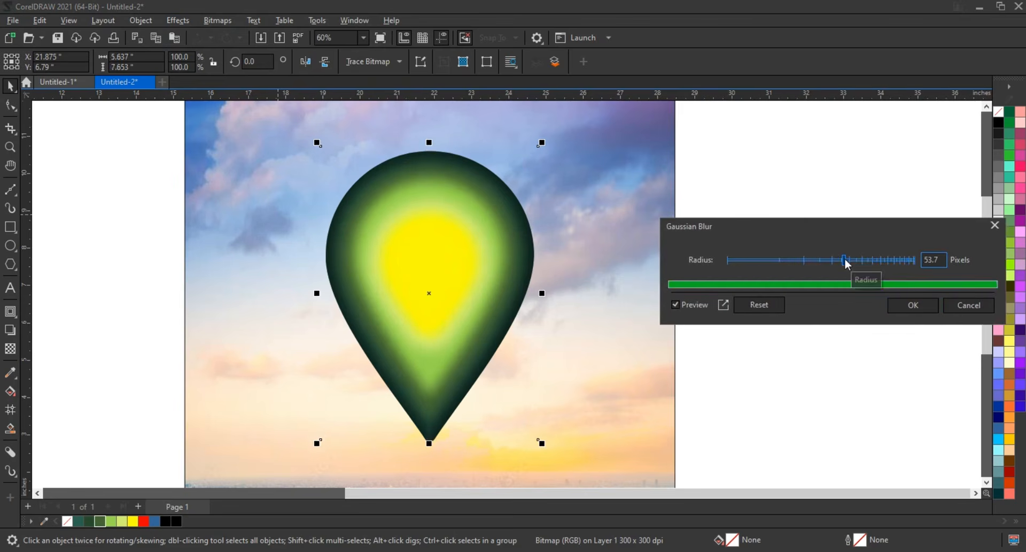
pyautogui.click(837, 262)
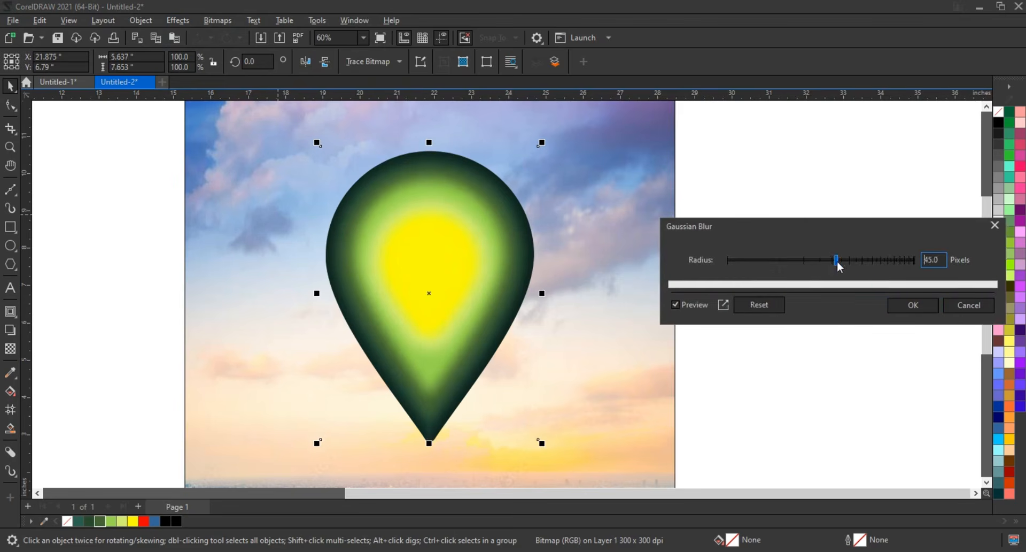
pyautogui.click(908, 308)
# Step: Enlarge the blurred pin bitmap to about 6.10 × 8.29 in and send it behind the dark green pin
pyautogui.moveTo(538, 146)
pyautogui.mouseDown()
pyautogui.moveTo(557, 134)
pyautogui.moveTo(546, 134)
pyautogui.mouseUp()
pyautogui.moveTo(507, 228); pyautogui.dragTo(508, 222)
pyautogui.hotkey('ctrl', 'pagedown')
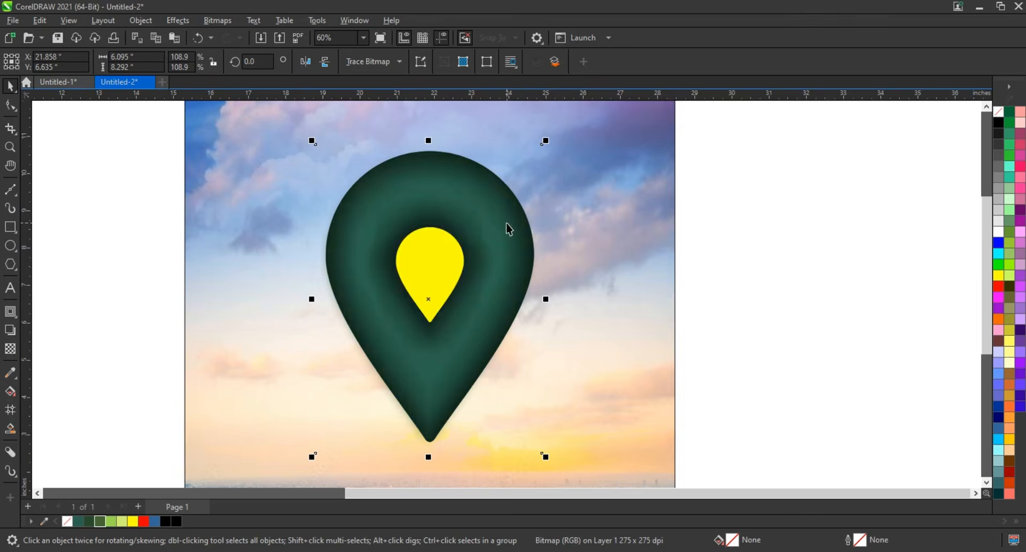
# Step: PowerClip the blurred bitmap inside the dark green pin
pyautogui.click(133, 20)
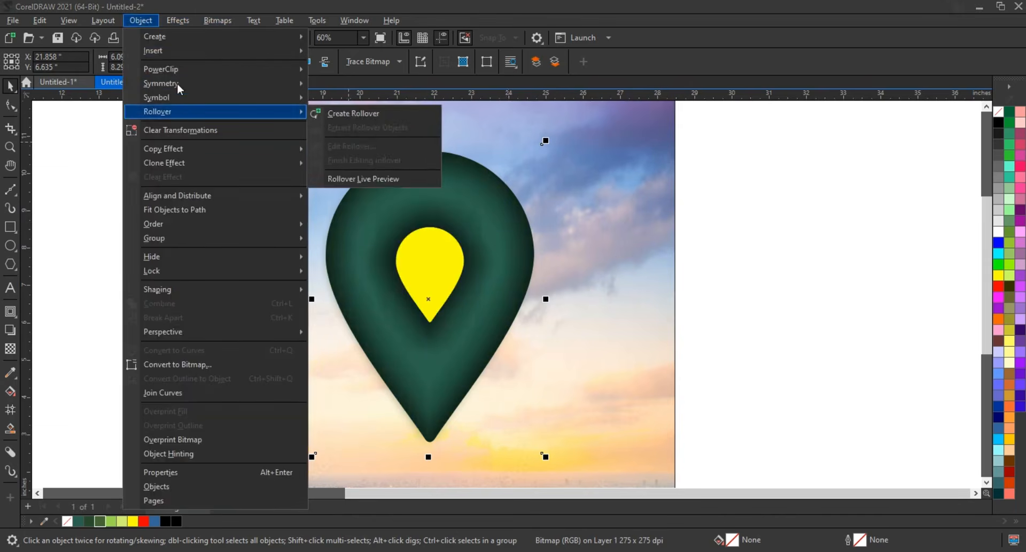
pyautogui.moveTo(182, 74)
pyautogui.click(342, 70)
pyautogui.click(478, 184)
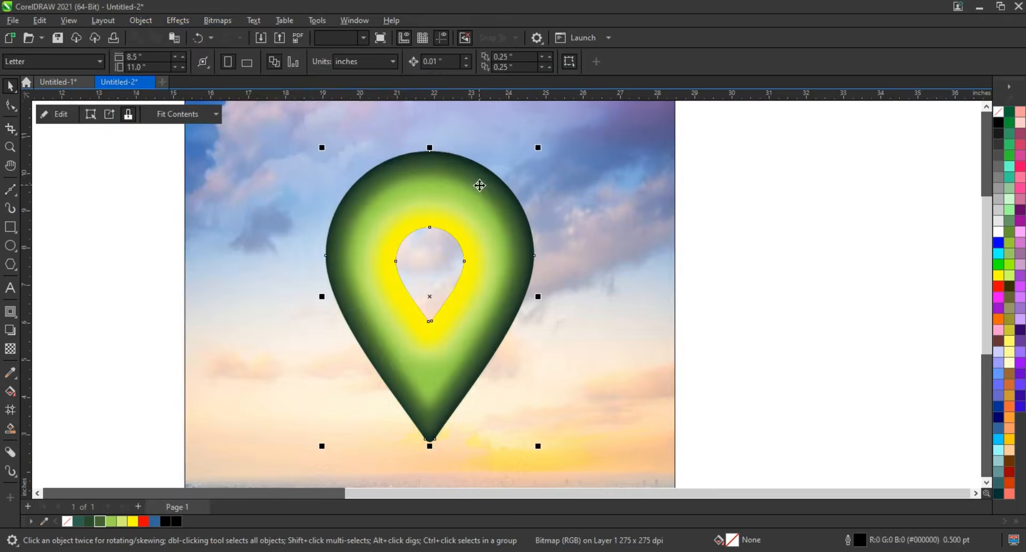
# Step: Edit the PowerClip contents, enlarge the blurred bitmap to about 8.99 × 12.23 in, and finish editing
pyautogui.rightClick(479, 185)
pyautogui.click(517, 174)
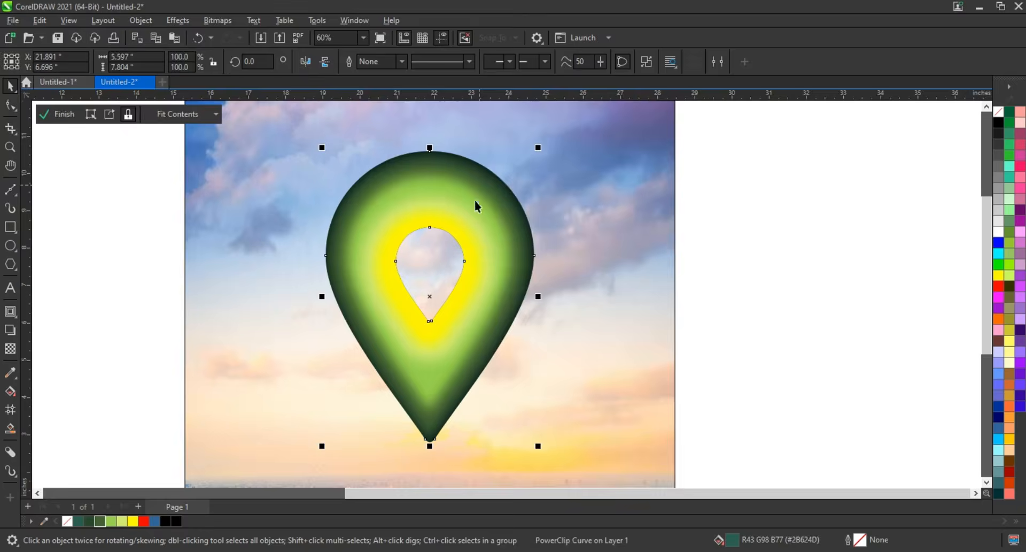
pyautogui.scroll(-2, 596, 378)
pyautogui.moveTo(596, 379); pyautogui.dragTo(598, 381)
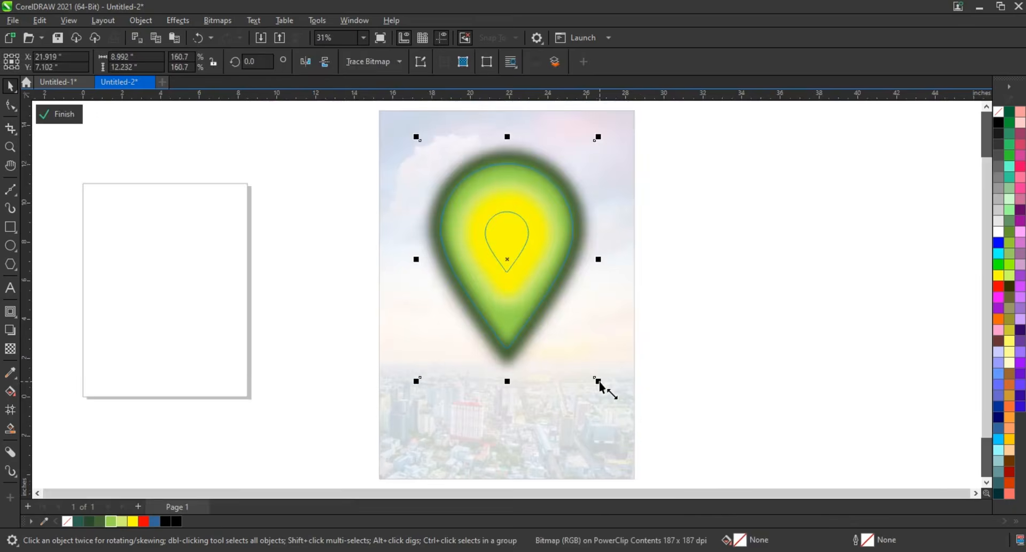
pyautogui.click(68, 119)
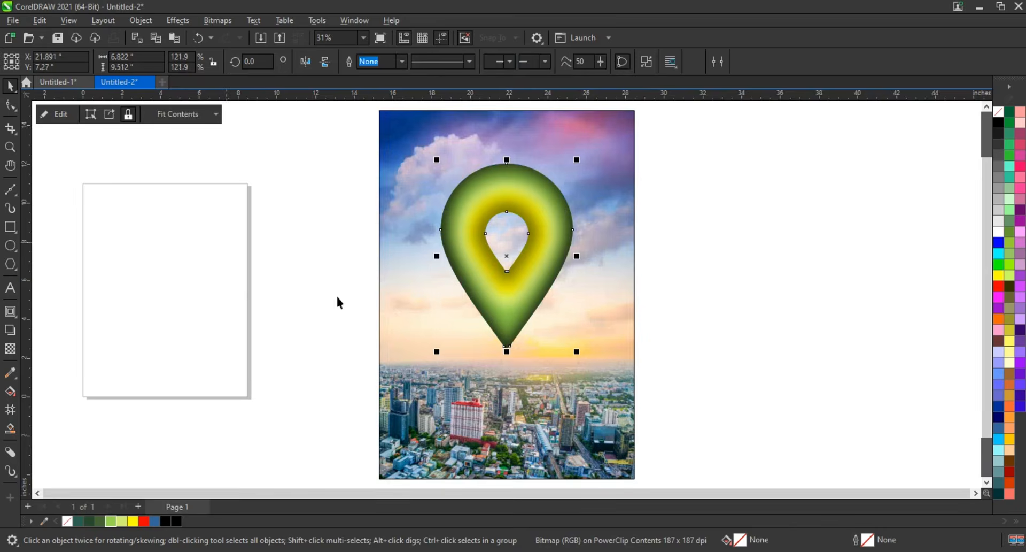
# Step: Remove the outline of the clipped pin, add the background to the selection, and deselect everything
pyautogui.rightClick(996, 115)
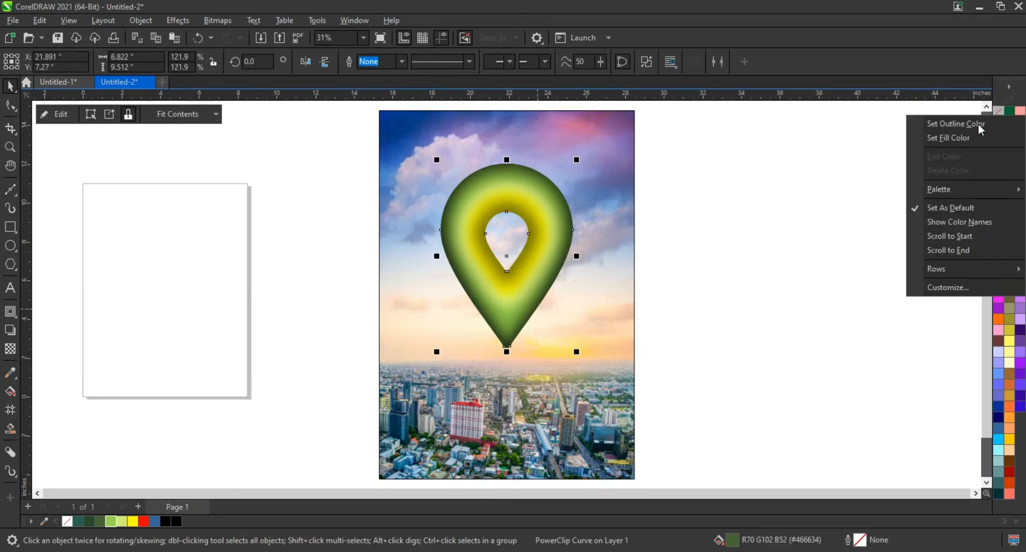
pyautogui.click(978, 123)
pyautogui.keyDown('shift'); pyautogui.click(569, 368); pyautogui.keyUp('shift')
pyautogui.click(684, 378)
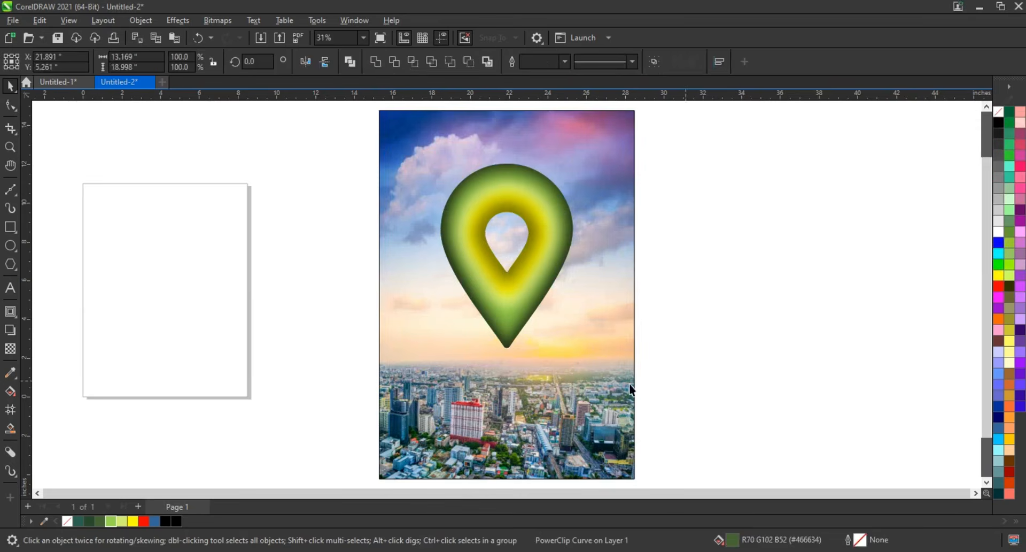
# Step: Extrude the pin slightly with depth 20 and a vanishing point at about 0.657, -0.707 in, giving its hole an inner wall
pyautogui.scroll(-1, 630, 383)
pyautogui.click(536, 314)
pyautogui.hotkey('shift', 'F2')
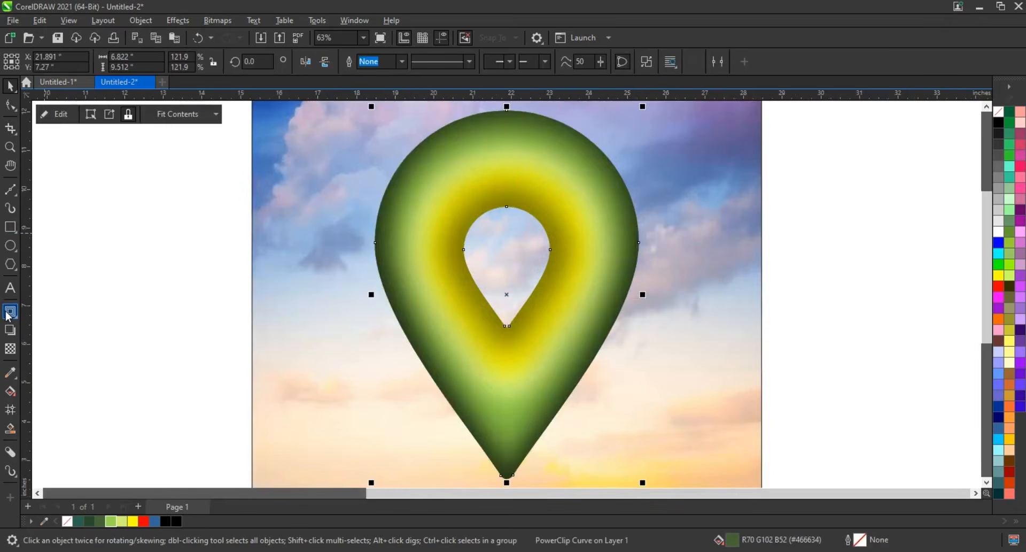
pyautogui.click(16, 320)
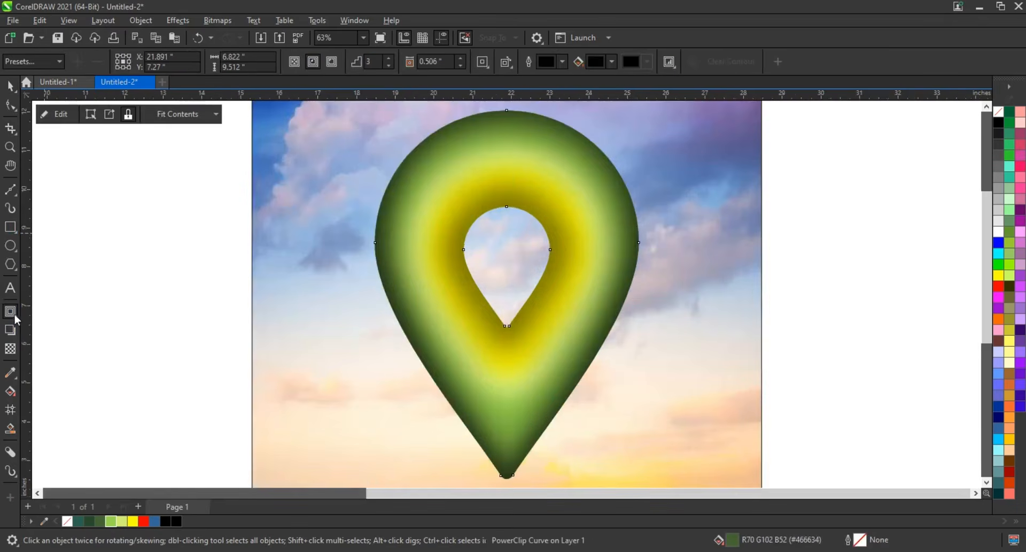
pyautogui.click(18, 320)
pyautogui.click(42, 359)
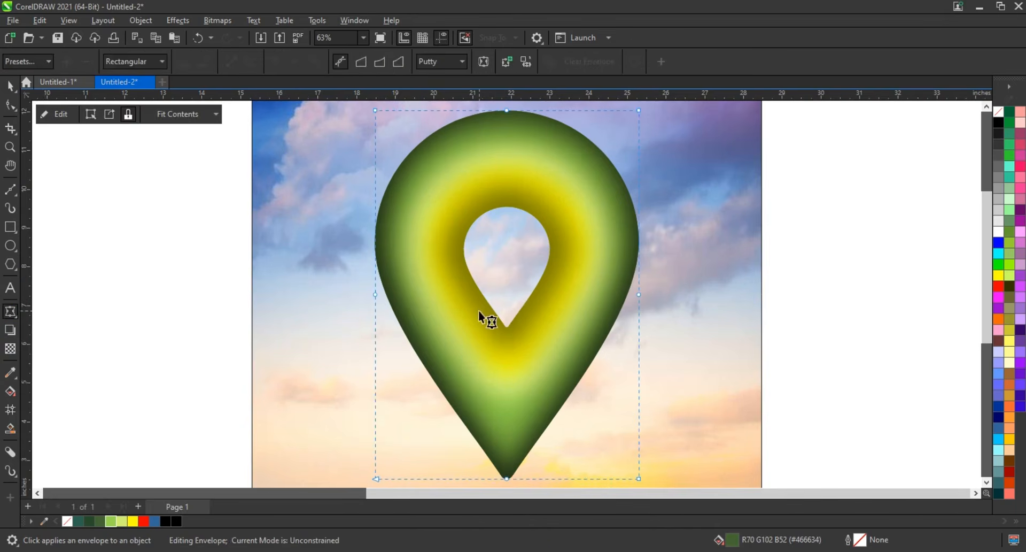
pyautogui.click(14, 336)
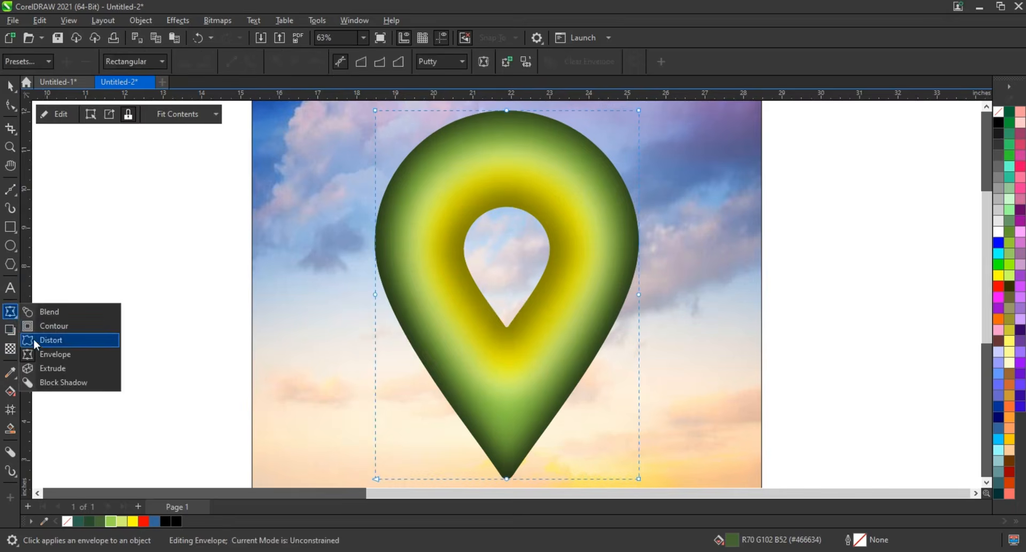
pyautogui.click(33, 367)
pyautogui.moveTo(504, 326); pyautogui.dragTo(533, 322)
# Step: Break the extrude group apart so the inner wall becomes separate from the pin
pyautogui.click(6, 91)
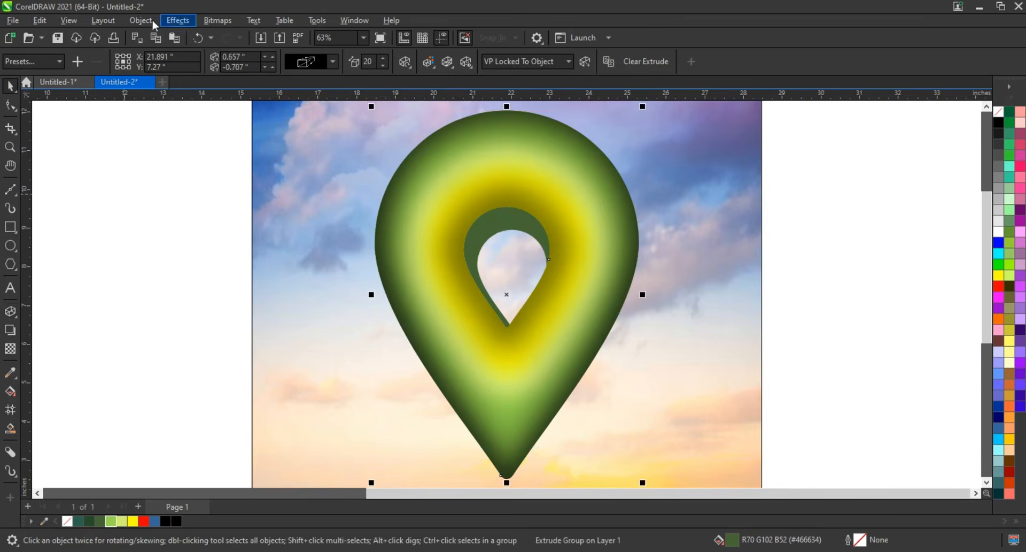
pyautogui.click(142, 21)
pyautogui.click(182, 320)
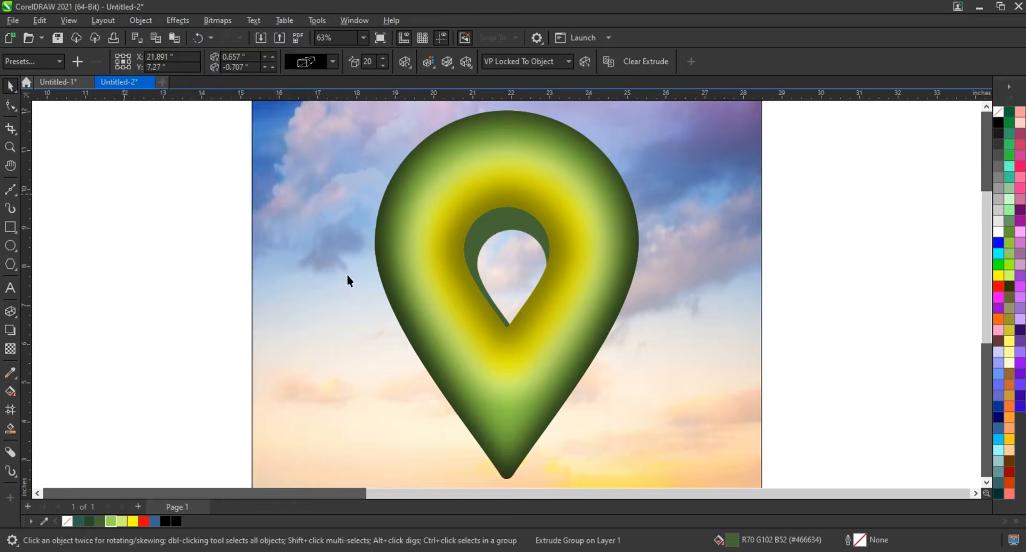
# Step: Give the inner wall a diagonal fountain fill running from dark green at the lower end to light green at the upper end
pyautogui.click(490, 229)
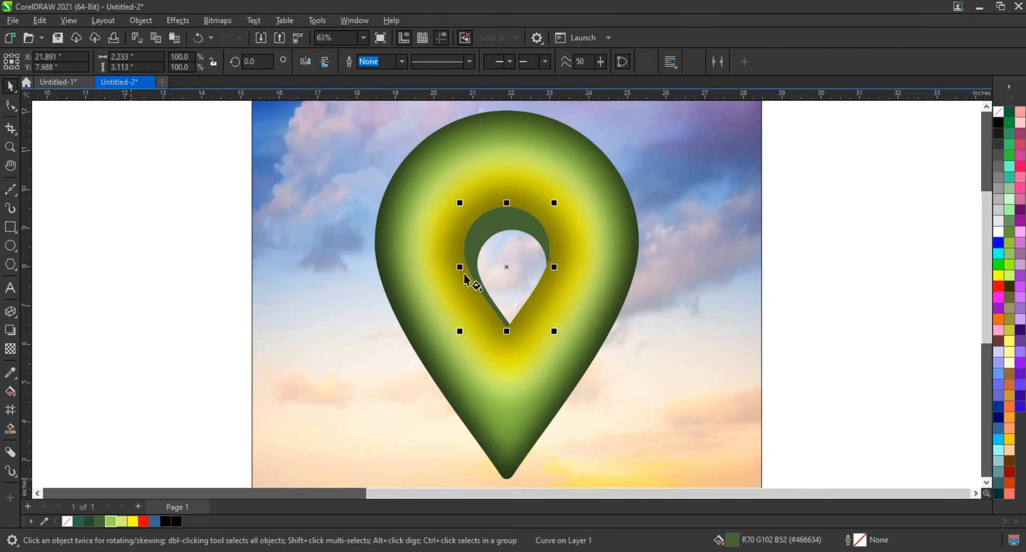
pyautogui.press('g')
pyautogui.moveTo(495, 209); pyautogui.dragTo(485, 234)
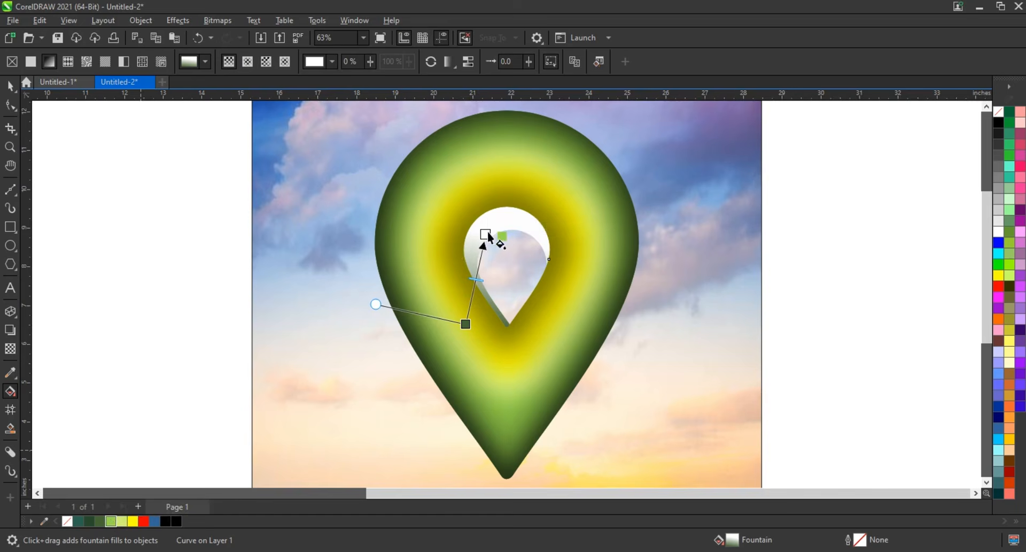
pyautogui.moveTo(489, 238); pyautogui.dragTo(486, 235)
pyautogui.moveTo(485, 234); pyautogui.dragTo(519, 168)
pyautogui.moveTo(466, 324); pyautogui.dragTo(455, 287)
pyautogui.moveTo(518, 169); pyautogui.dragTo(513, 182)
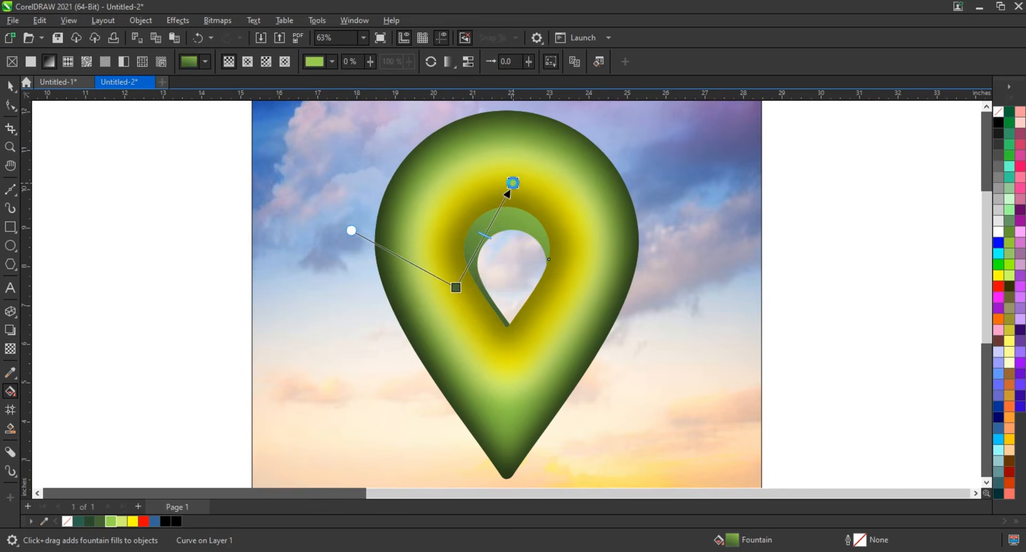
pyautogui.click(17, 86)
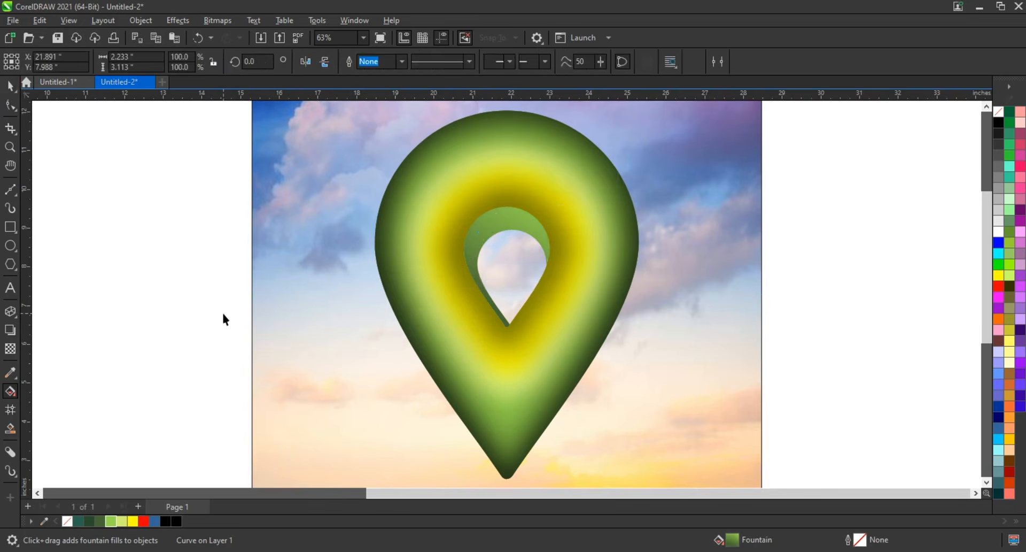
# Step: Select the pin face and its inner wall and group them
pyautogui.scroll(-2, 222, 310)
pyautogui.moveTo(205, 172); pyautogui.dragTo(489, 418)
pyautogui.scroll(-2, 497, 413)
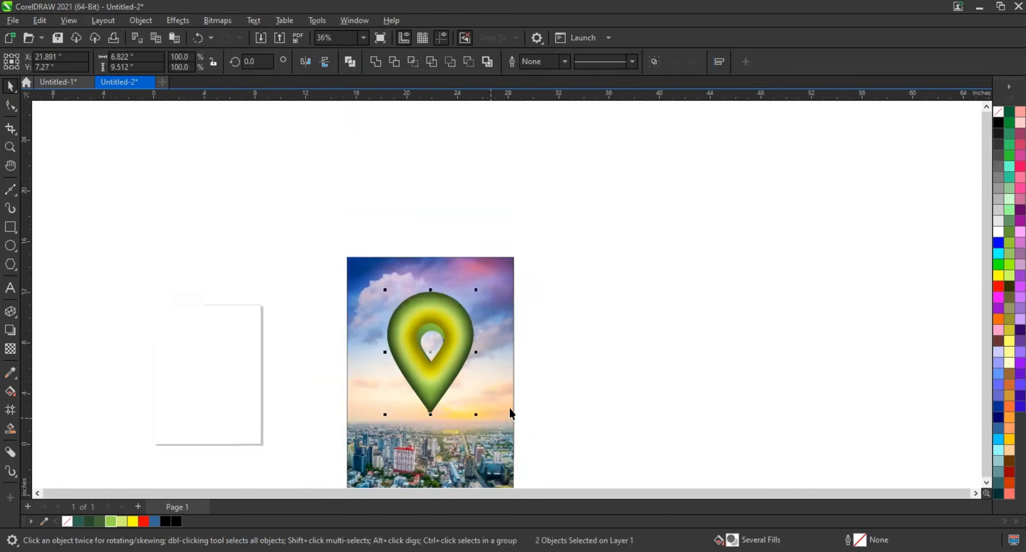
pyautogui.click(534, 374)
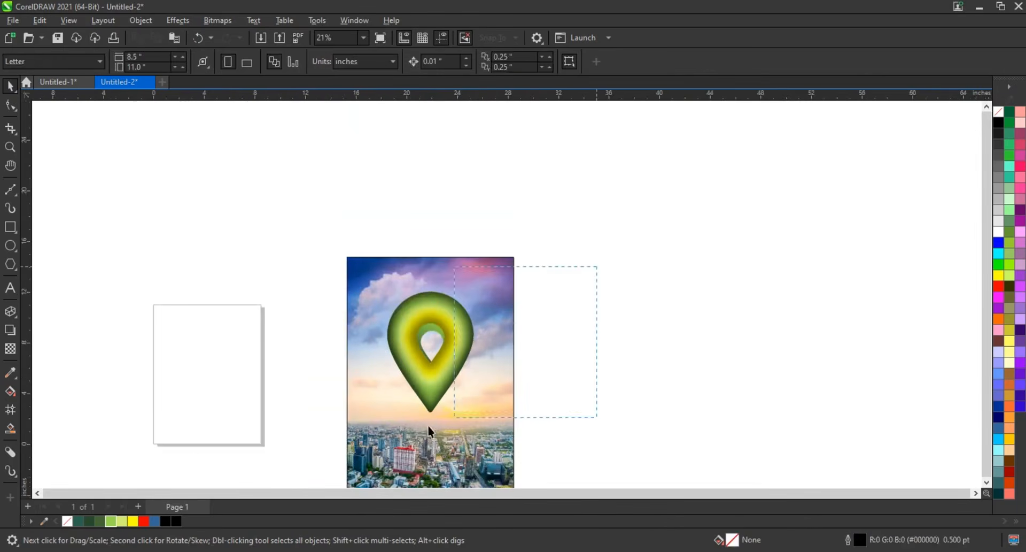
pyautogui.moveTo(368, 437); pyautogui.dragTo(368, 437)
pyautogui.hotkey('ctrl', 'g')
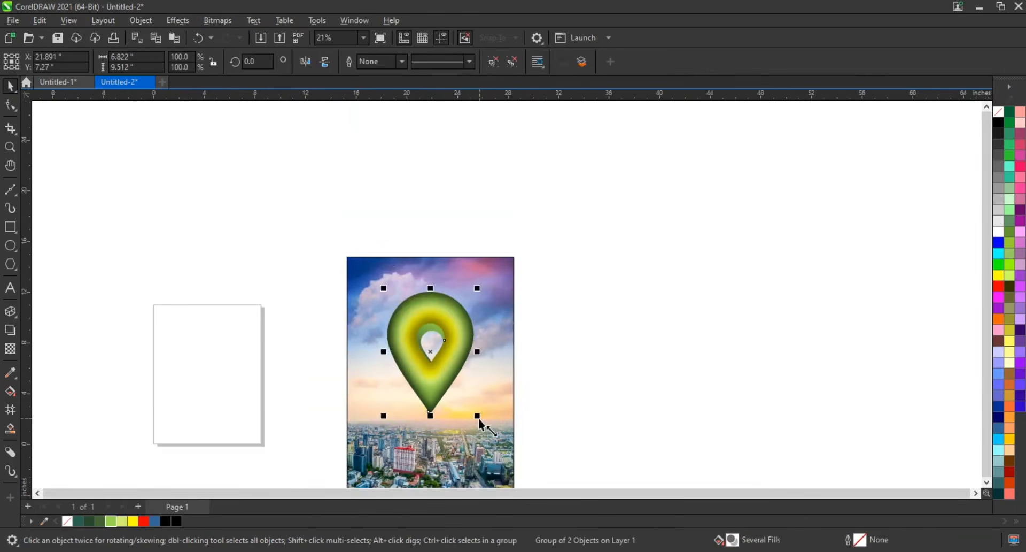
# Step: Move the pin group down so its tip reaches the city skyline, and resize it to about 6.49 × 9.05 in
pyautogui.click(504, 401)
pyautogui.scroll(2, 506, 301)
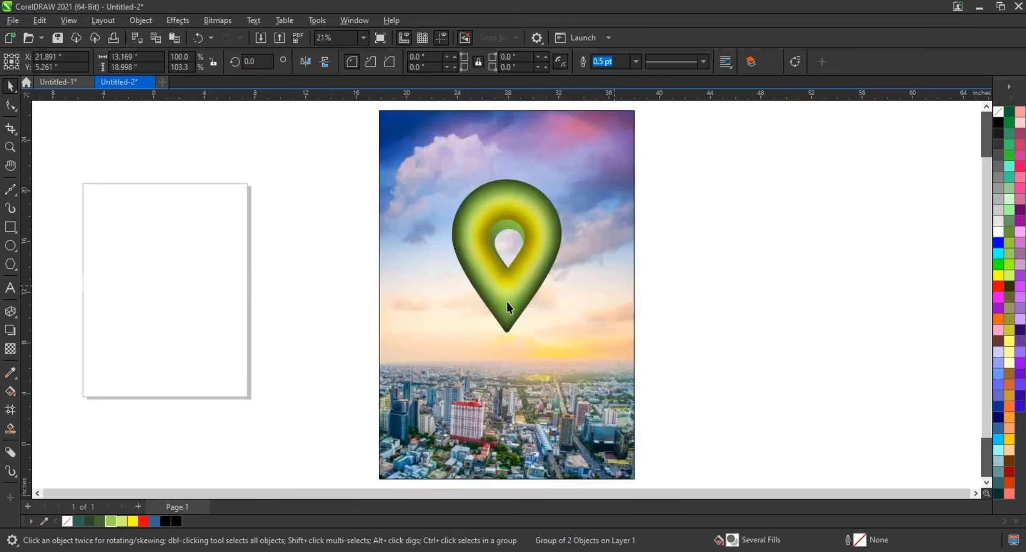
pyautogui.moveTo(565, 240); pyautogui.dragTo(566, 282)
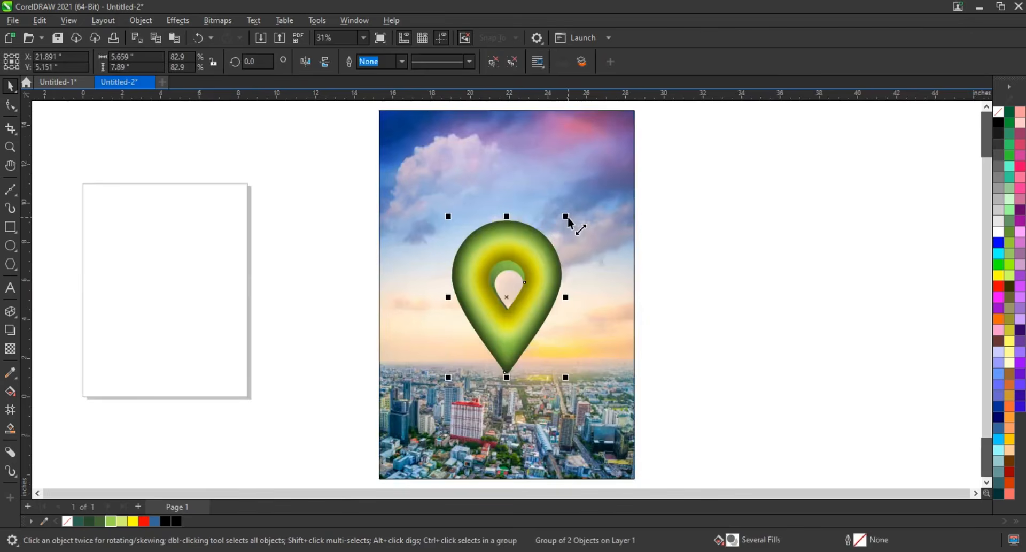
pyautogui.moveTo(567, 218); pyautogui.dragTo(583, 206)
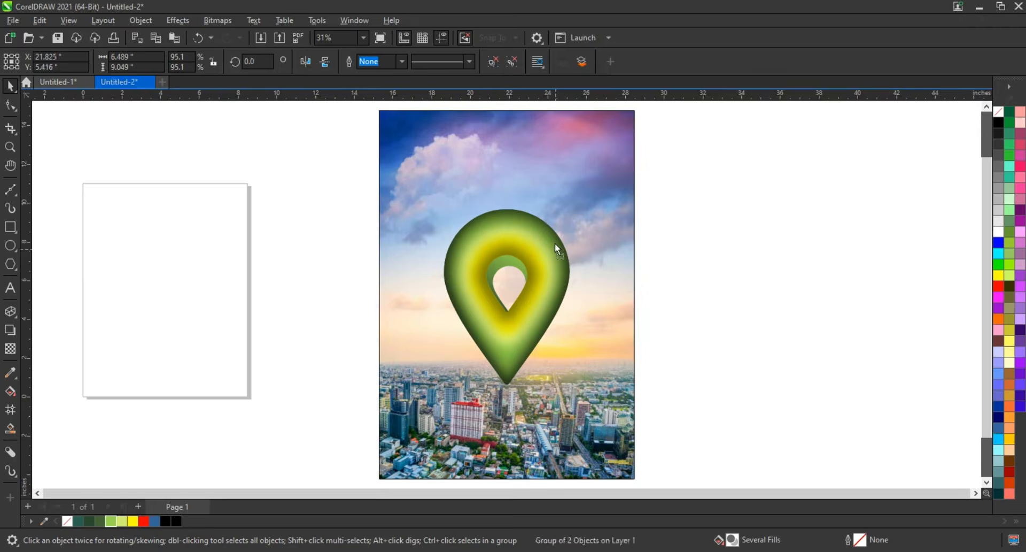
pyautogui.click(604, 274)
pyautogui.click(695, 273)
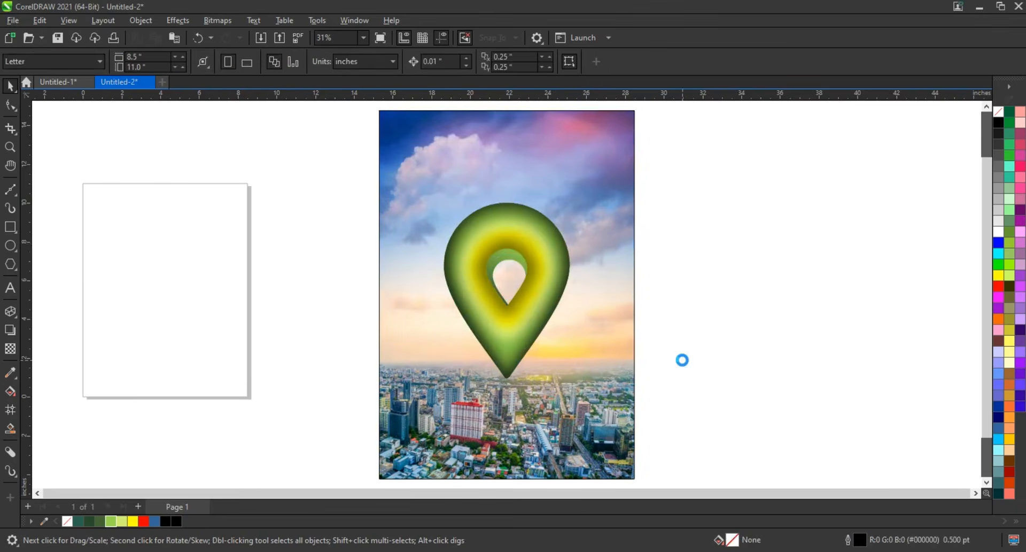
# Step: Place the cloud image across the pin's lower tip, with smaller copies across its left side and upper right
pyautogui.moveTo(187, 293); pyautogui.dragTo(564, 357)
pyautogui.moveTo(583, 316); pyautogui.dragTo(495, 270)
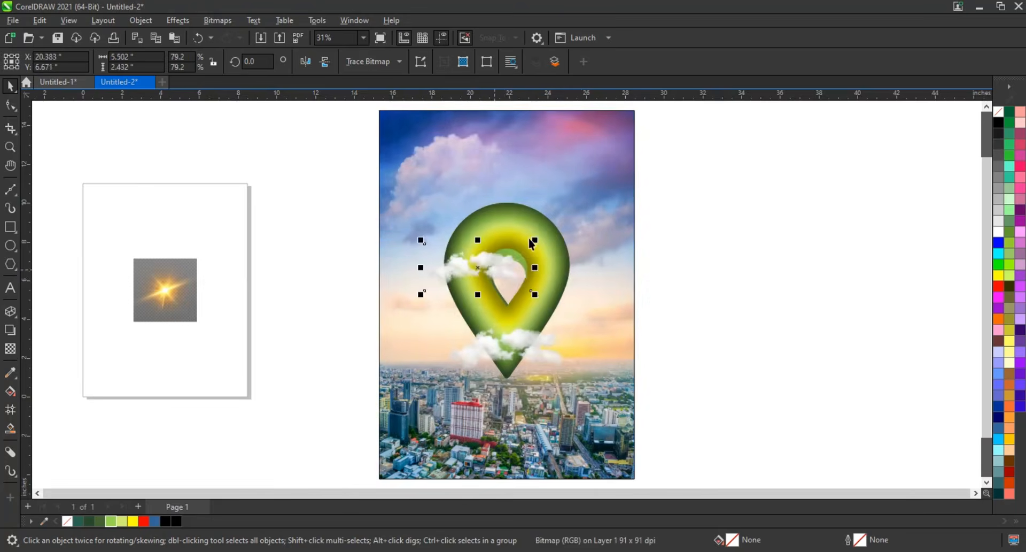
pyautogui.moveTo(536, 242); pyautogui.dragTo(557, 239)
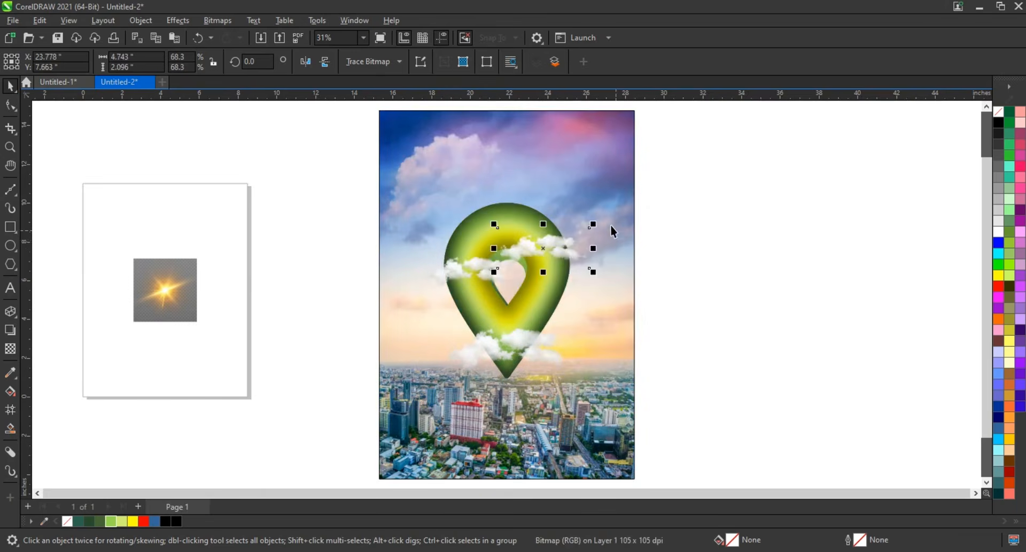
# Step: Select the location pin together with all its clouds and move them slightly upward over the city skyline
pyautogui.moveTo(688, 180); pyautogui.dragTo(370, 448)
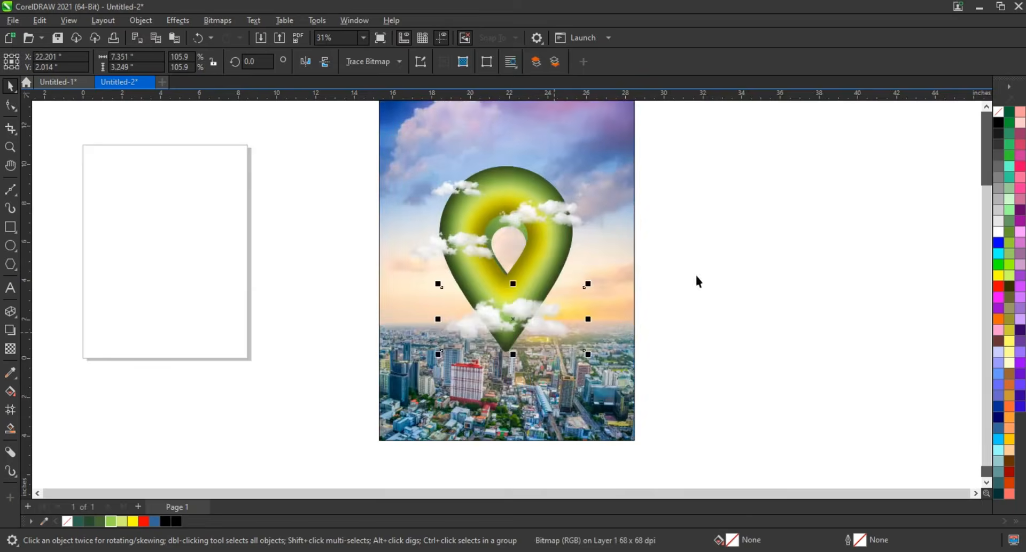
pyautogui.moveTo(704, 140); pyautogui.dragTo(345, 442)
pyautogui.moveTo(502, 301); pyautogui.dragTo(502, 292)
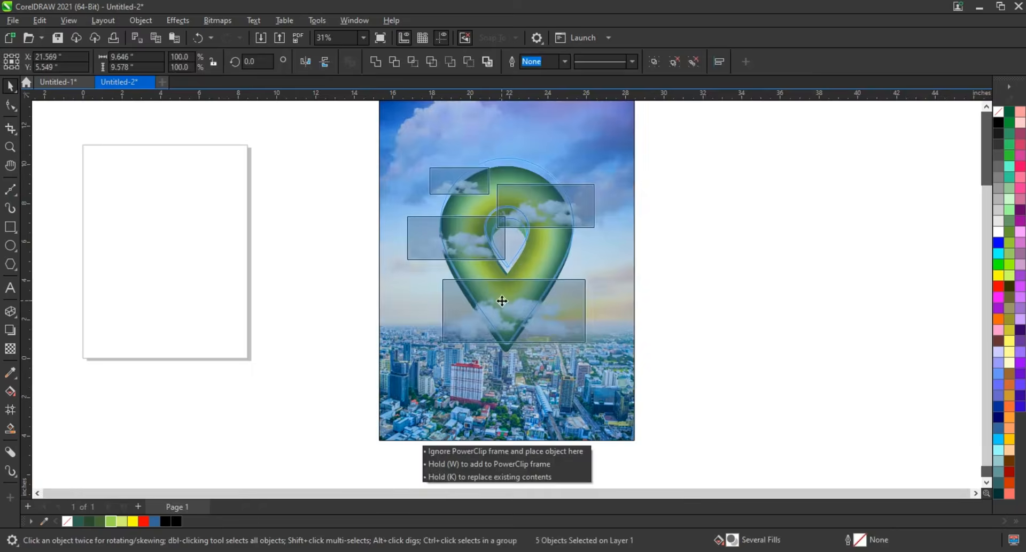
pyautogui.scroll(1, 646, 396)
pyautogui.click(709, 368)
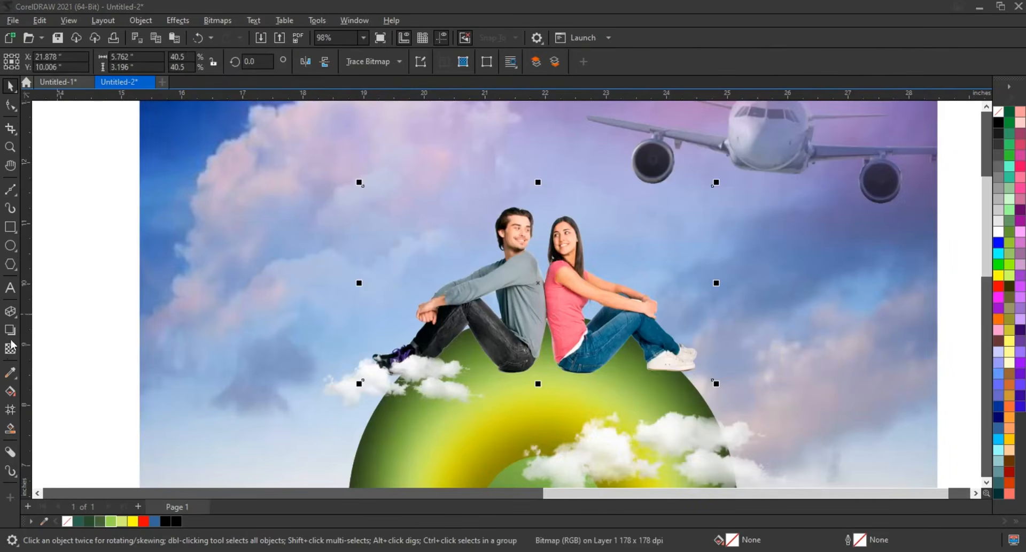
# Step: Add a perspective drop shadow to the seated couple, cast straight up from their lower edge at 90° with a stretch of 31
pyautogui.click(9, 330)
pyautogui.moveTo(536, 379); pyautogui.dragTo(537, 319)
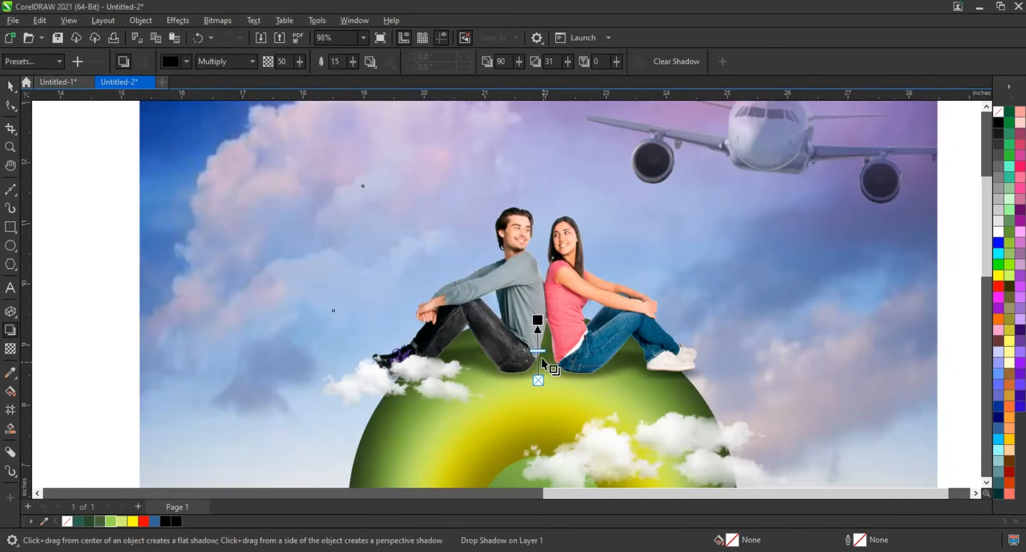
pyautogui.click(10, 86)
pyautogui.click(141, 20)
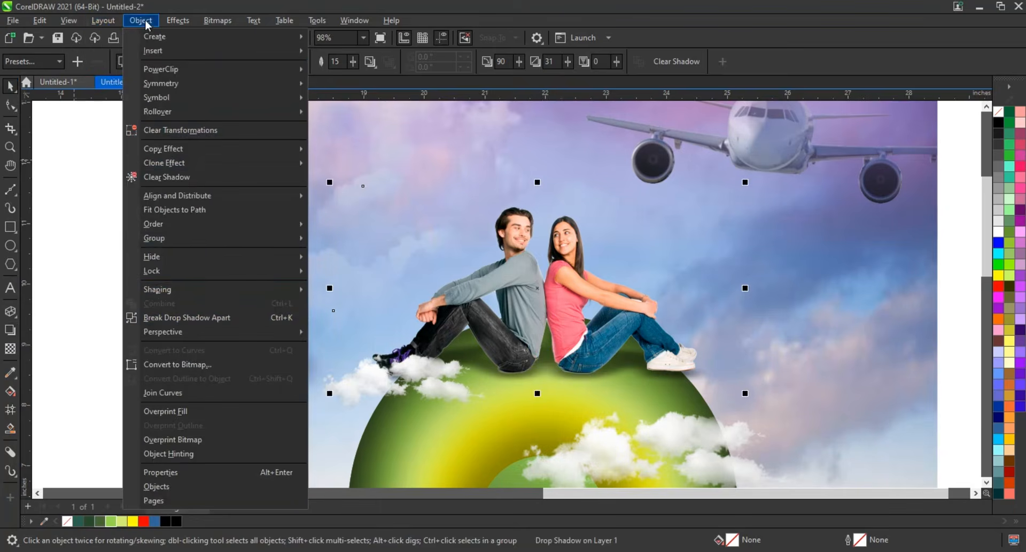
pyautogui.scroll(-1, 133, 220)
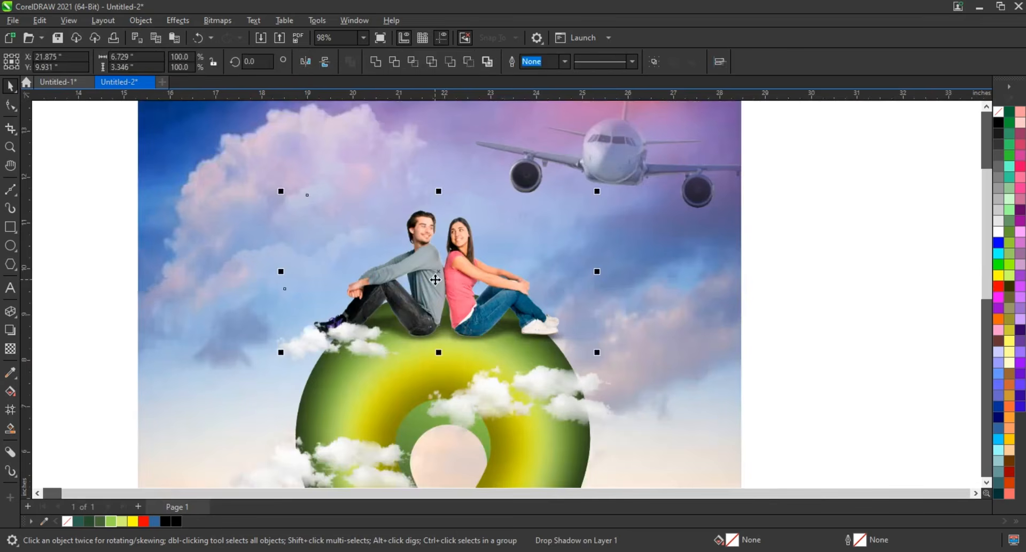
# Step: Apply Color Balance to the couple image with Cyan–Red at -11 and Magenta–Green at 9
pyautogui.click(484, 259)
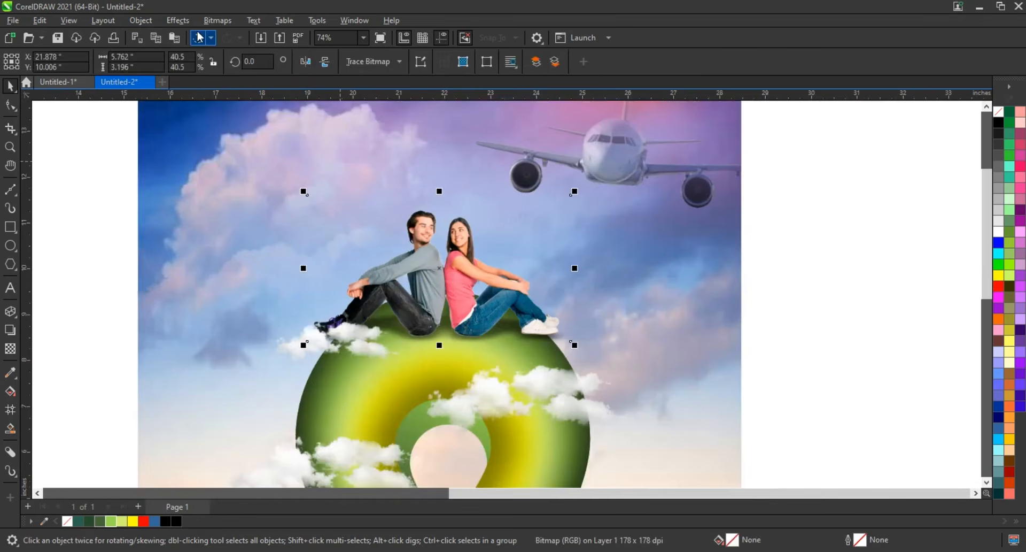
pyautogui.click(177, 20)
pyautogui.moveTo(212, 52)
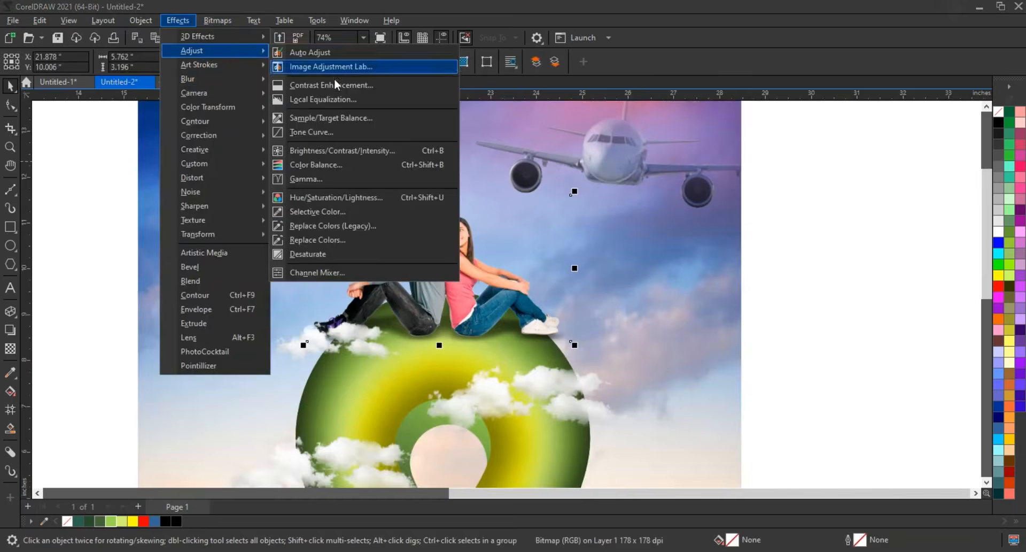
pyautogui.click(330, 166)
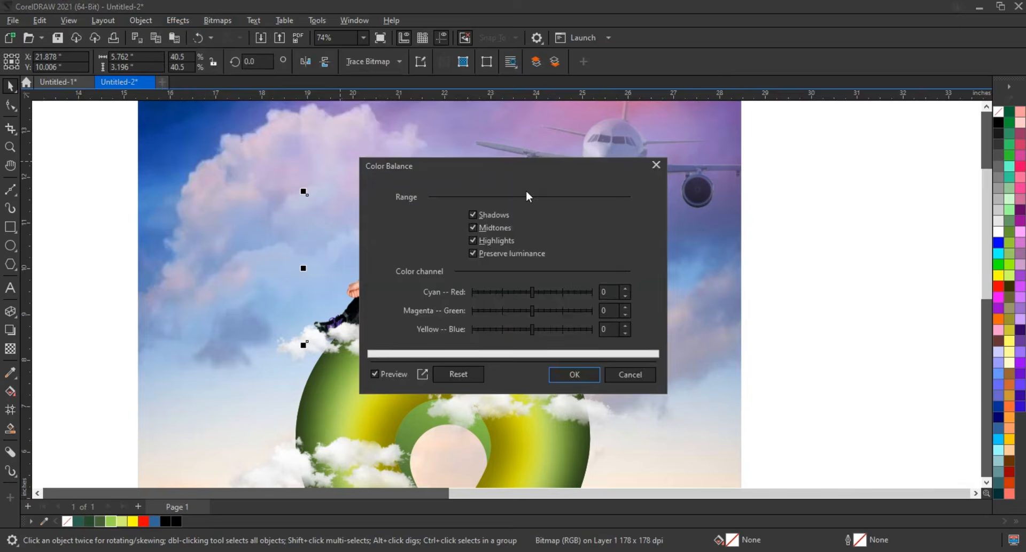
pyautogui.moveTo(519, 171); pyautogui.dragTo(748, 180)
pyautogui.click(753, 301)
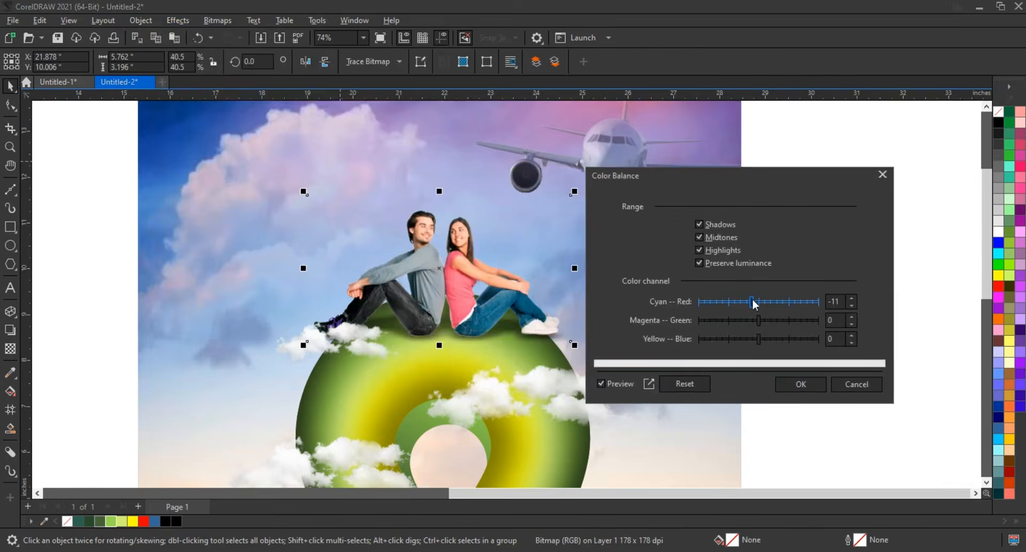
pyautogui.click(763, 322)
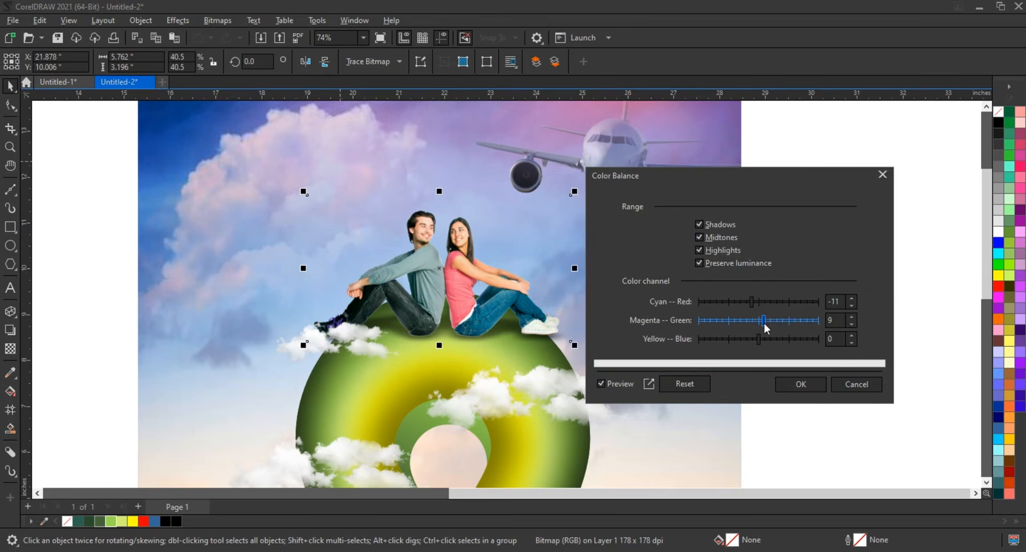
pyautogui.click(808, 386)
# Step: Examine the complete poster composition, checking the couple, plane, clouds and pin against the city background
pyautogui.scroll(-2, 803, 287)
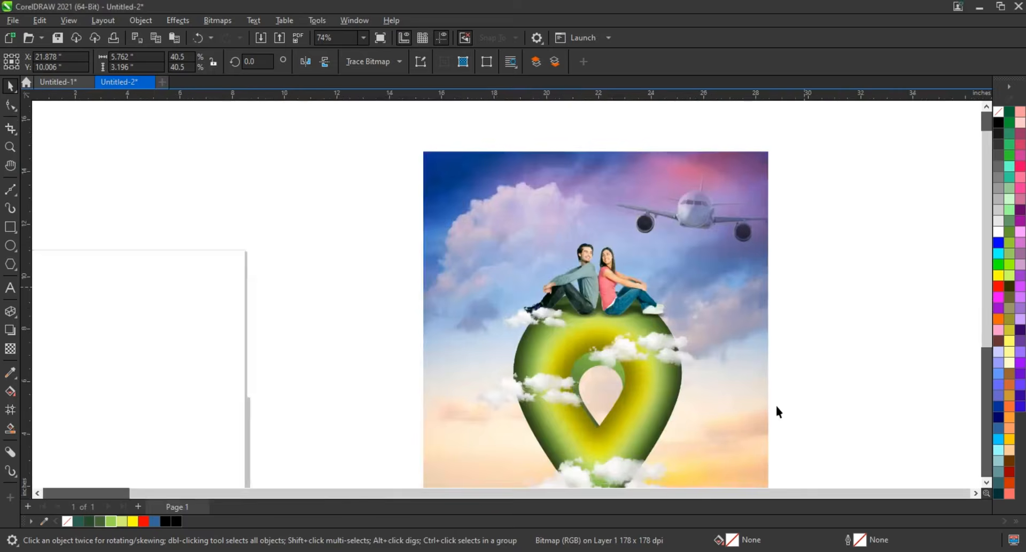
pyautogui.click(772, 405)
pyautogui.click(757, 374)
pyautogui.press('F4')
pyautogui.click(713, 233)
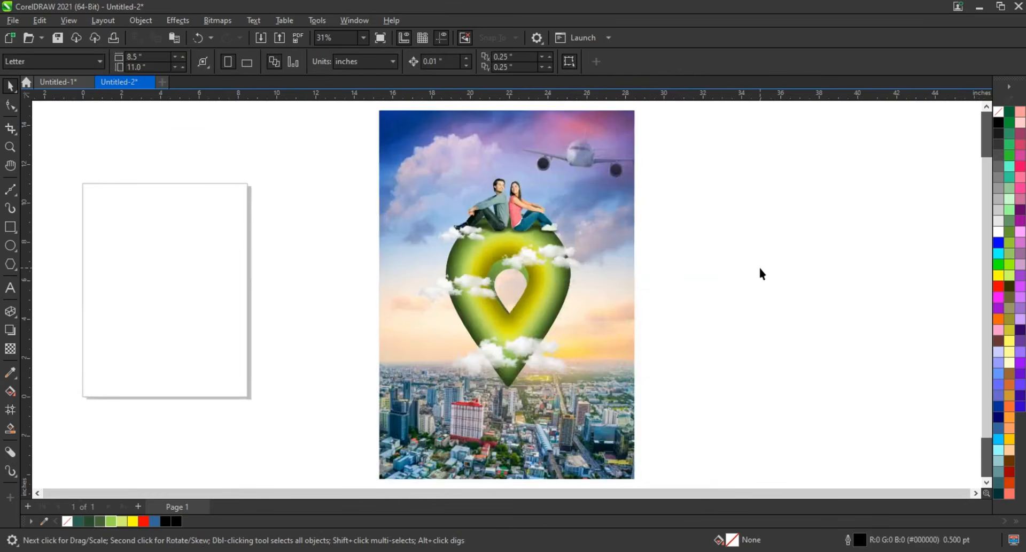
pyautogui.click(10, 147)
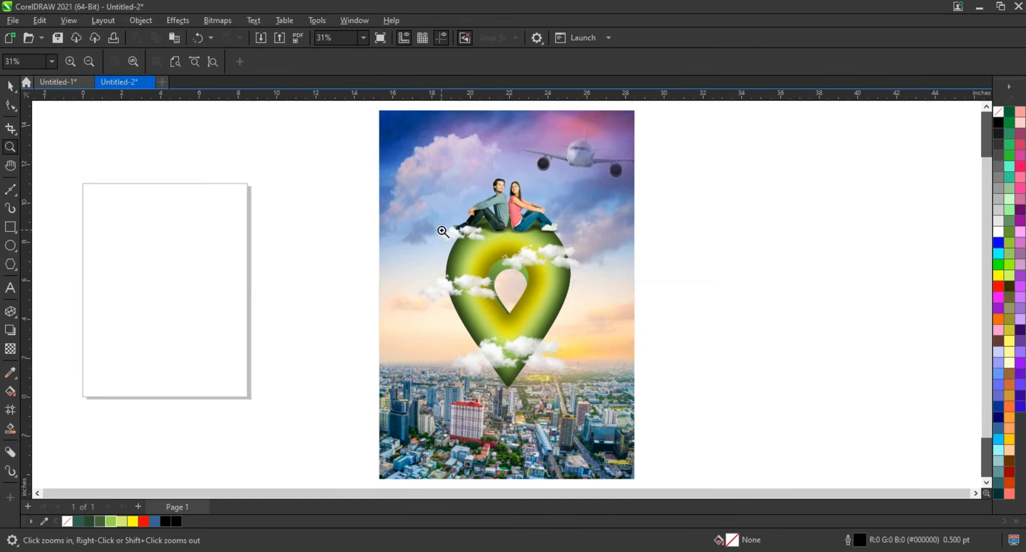
pyautogui.scroll(-1, 442, 229)
pyautogui.moveTo(360, 109); pyautogui.dragTo(625, 456)
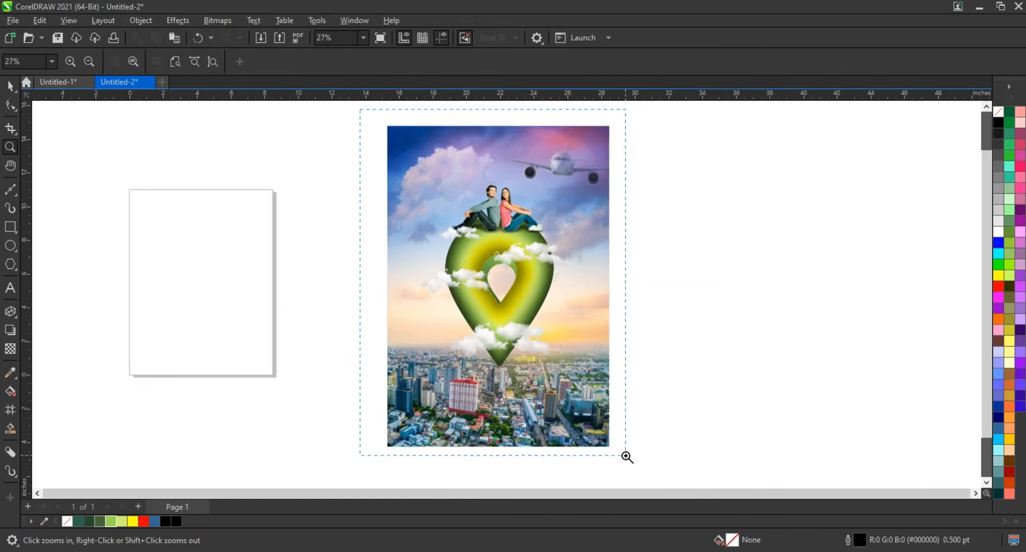
pyautogui.click(10, 85)
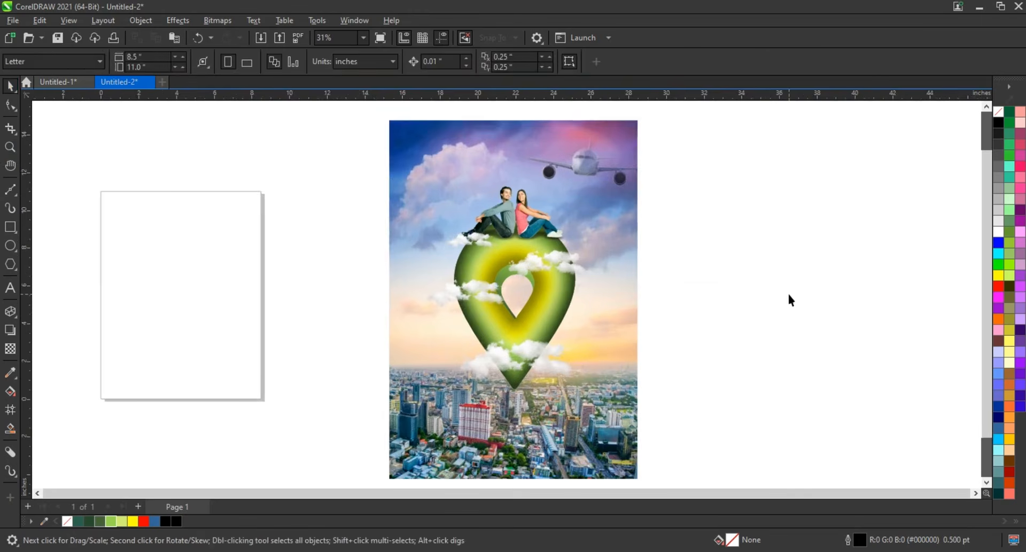
pyautogui.click(615, 407)
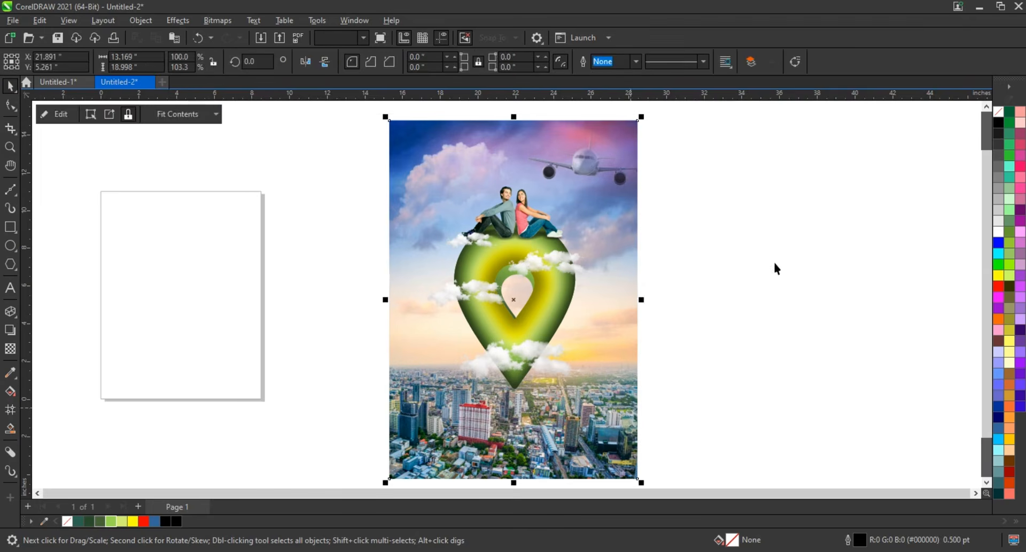
pyautogui.hotkey('shift', 'F2')
pyautogui.click(776, 266)
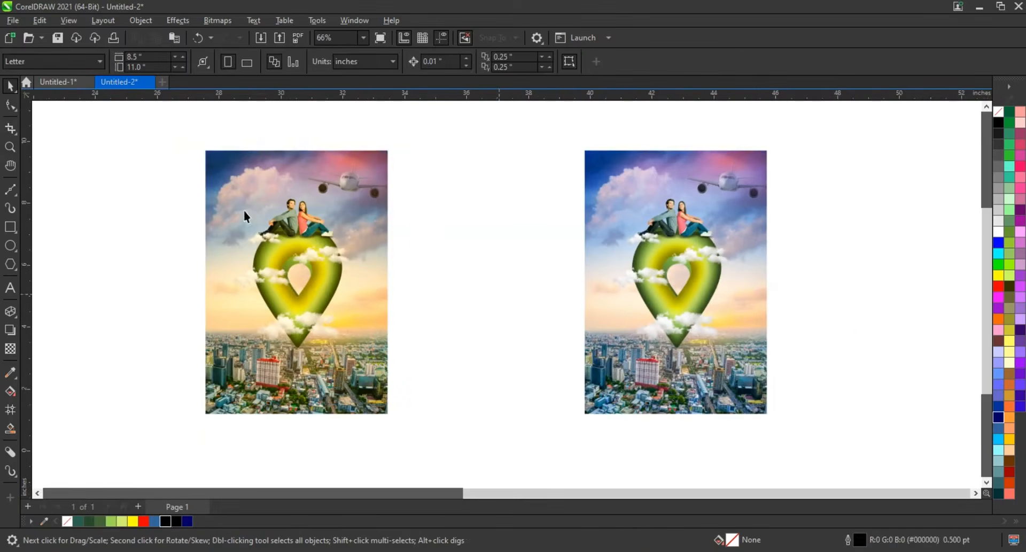
# Step: Place the warm-toned poster directly beside the blue-toned one and preview both posters full screen
pyautogui.moveTo(179, 132); pyautogui.dragTo(530, 348)
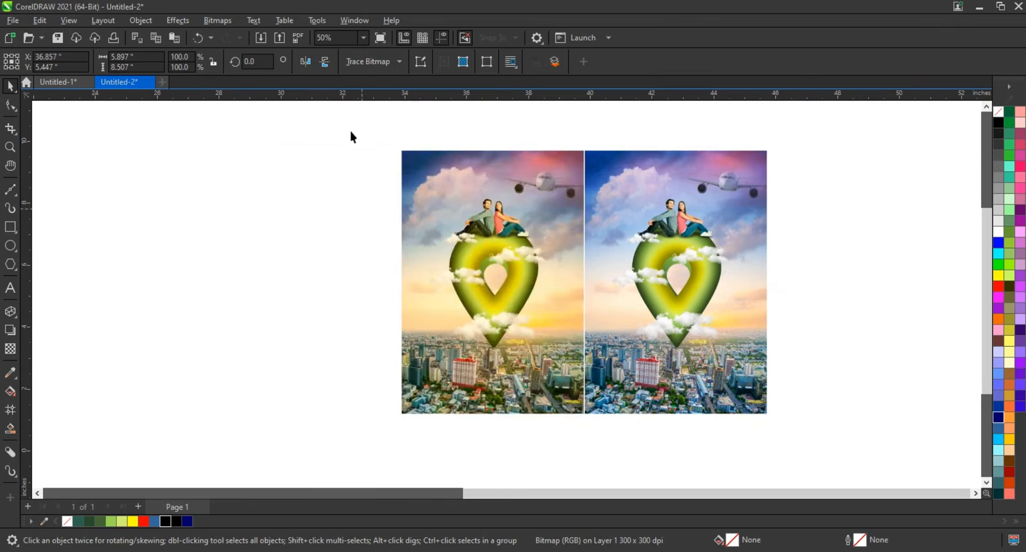
pyautogui.moveTo(349, 128); pyautogui.dragTo(802, 426)
pyautogui.hotkey('shift', 'F2')
pyautogui.press('F9')
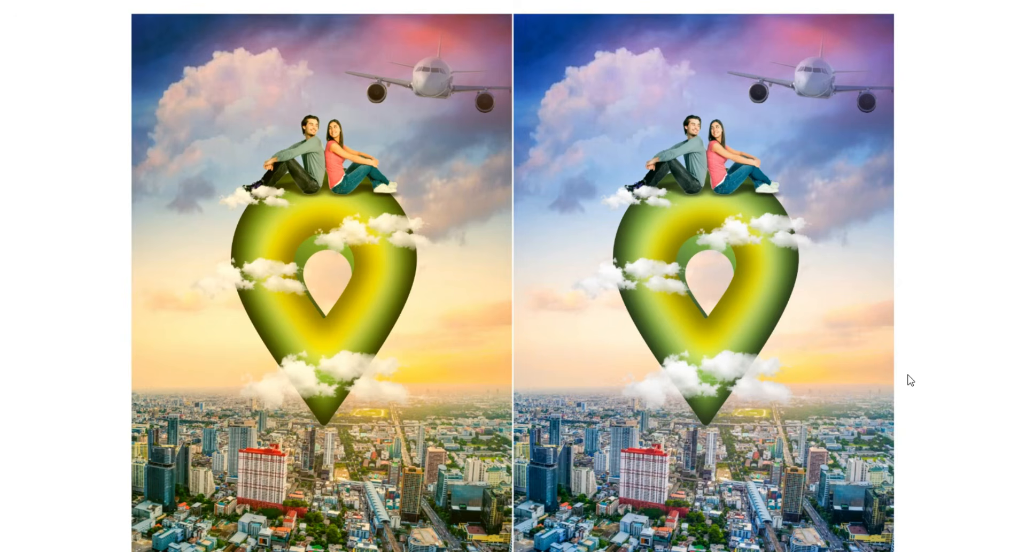
pyautogui.press('Escape')
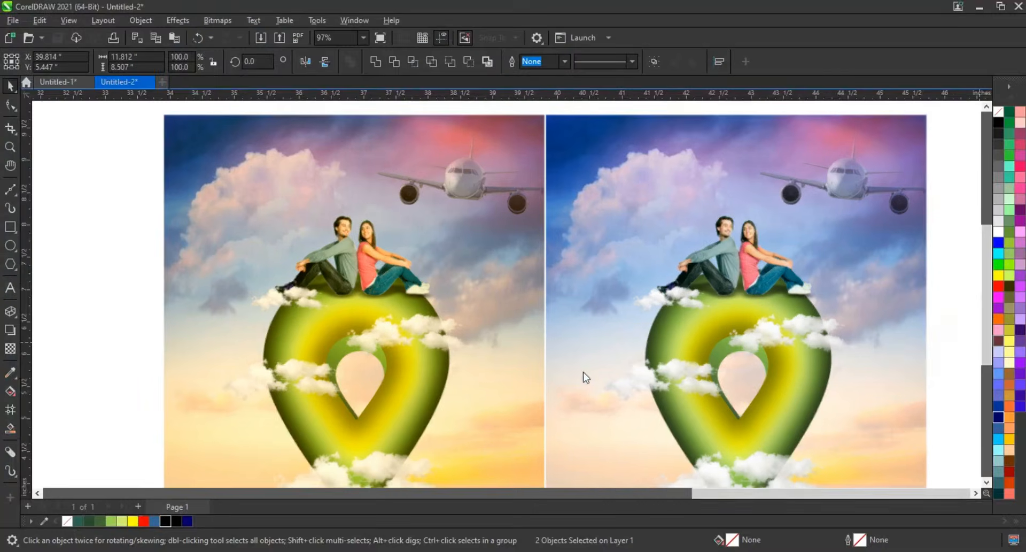